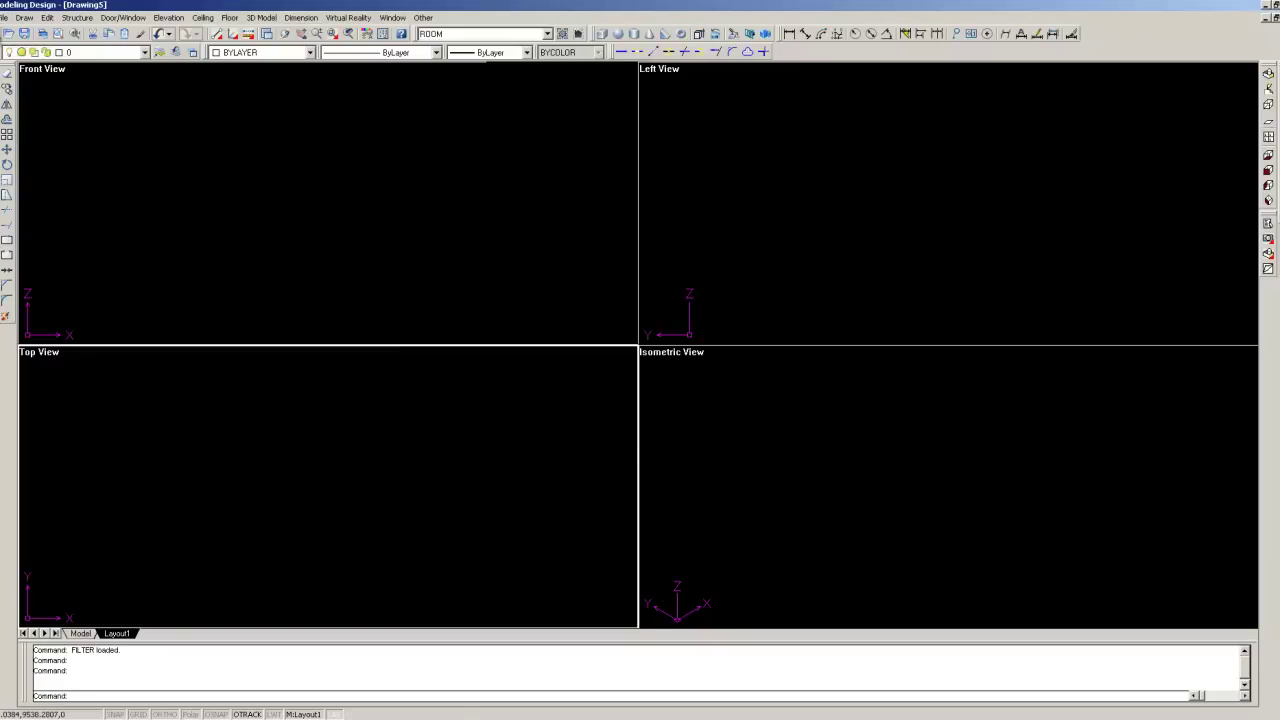
Start a new drawing from the Intericad(Metric).dwt template.
key(ctrl+n)
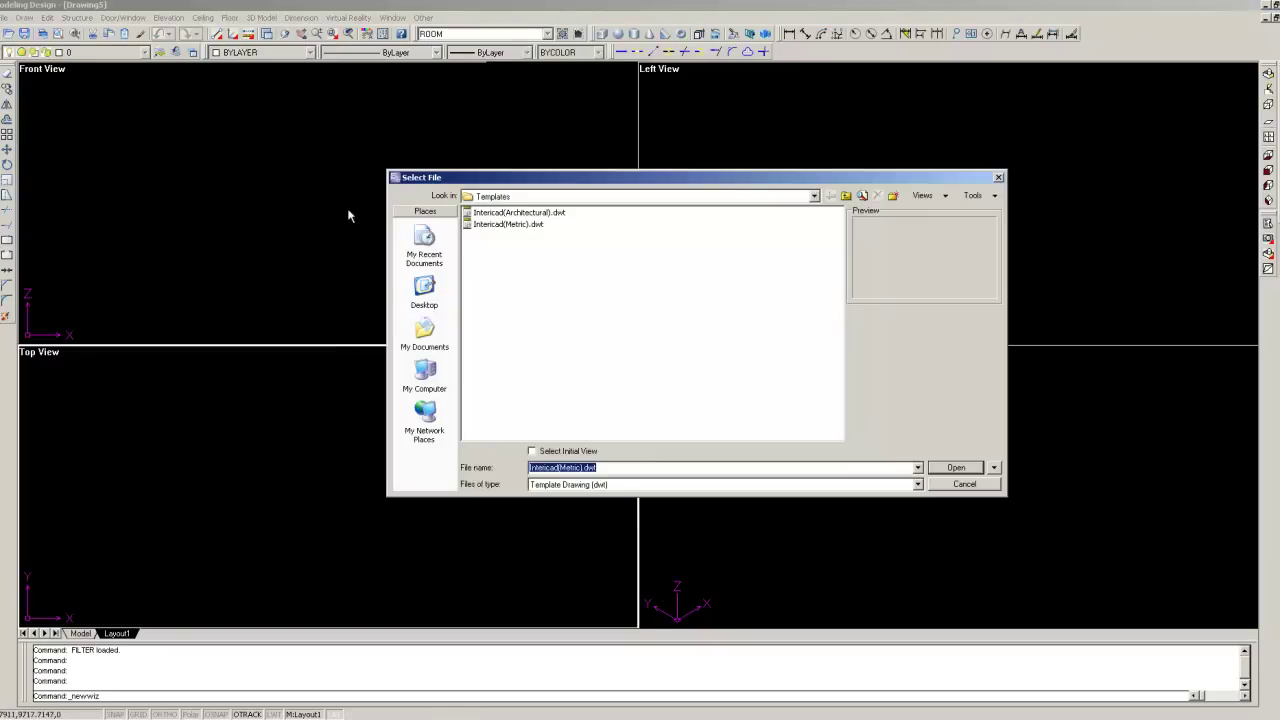
click(519, 235)
click(519, 228)
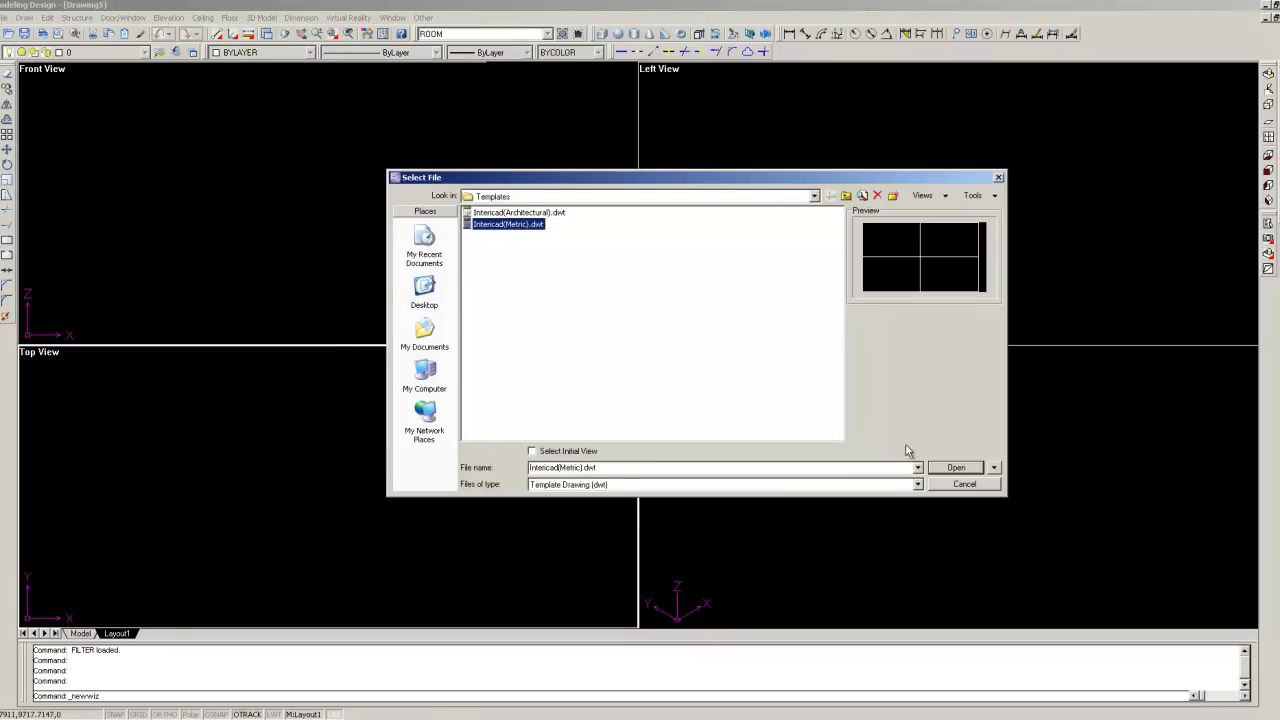
click(948, 467)
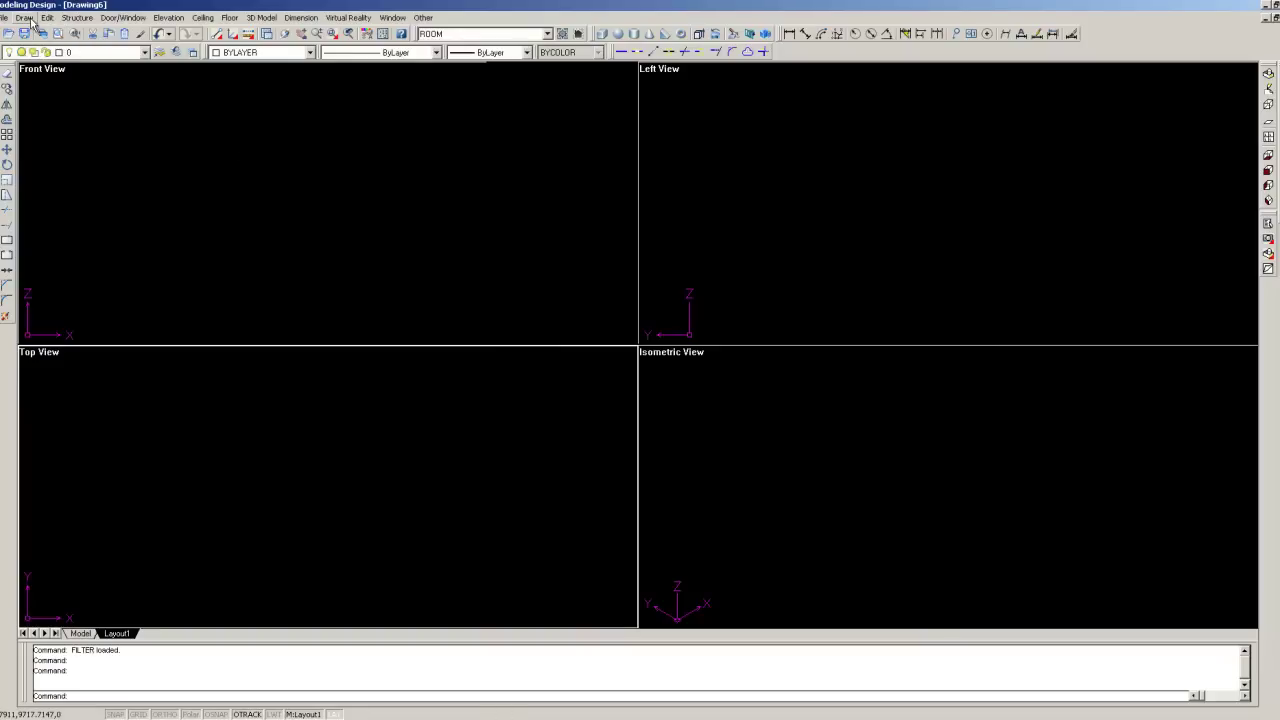
Choose Desktop\Video\plans.dwg as the file to insert as a block.
click(25, 18)
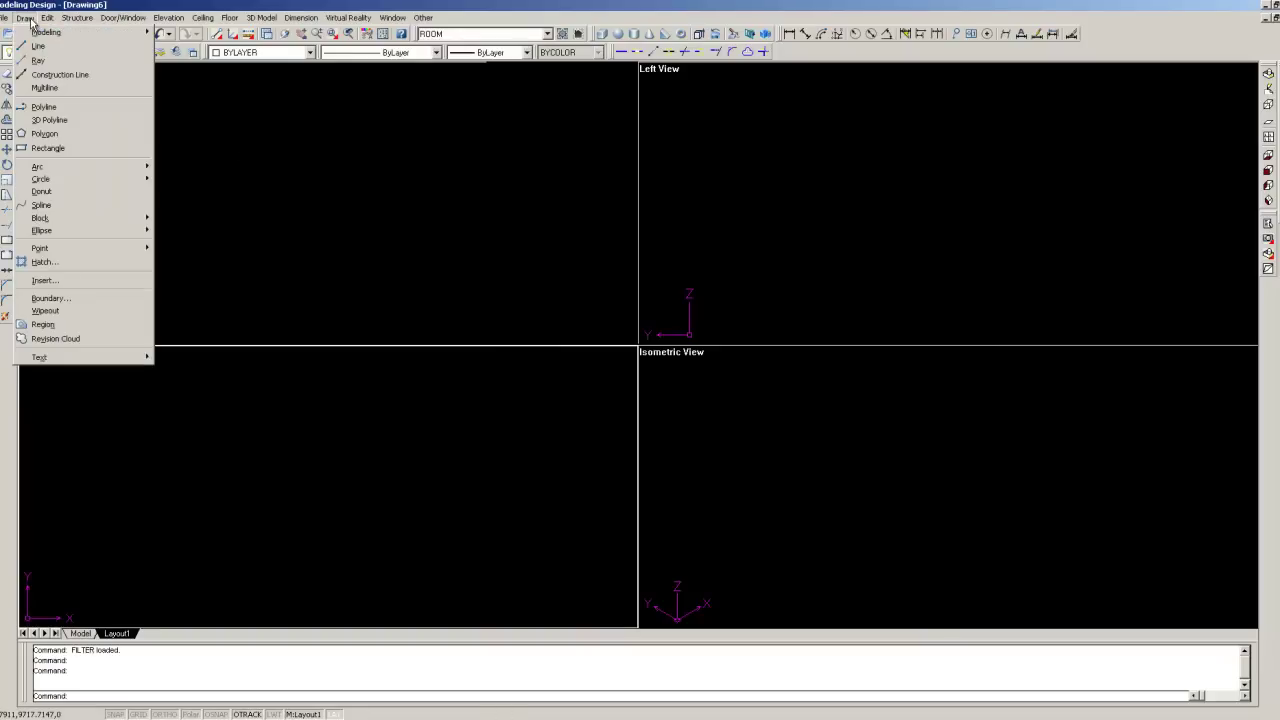
click(44, 280)
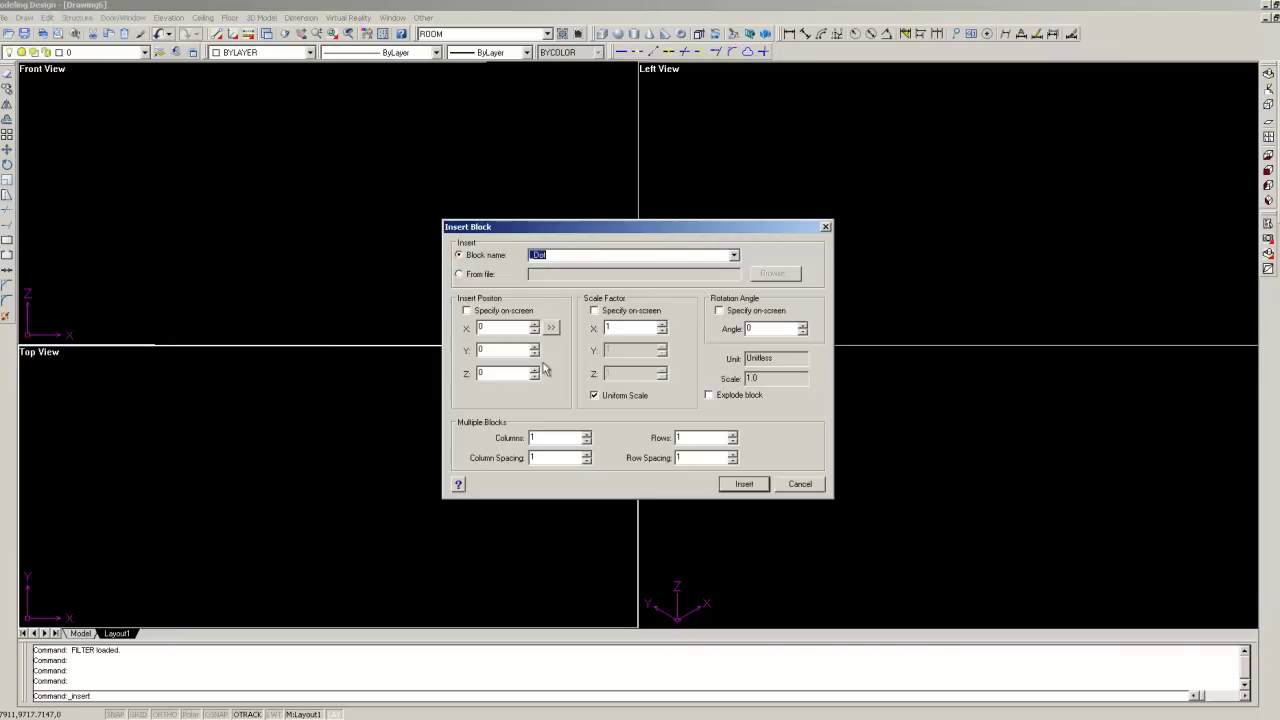
click(460, 274)
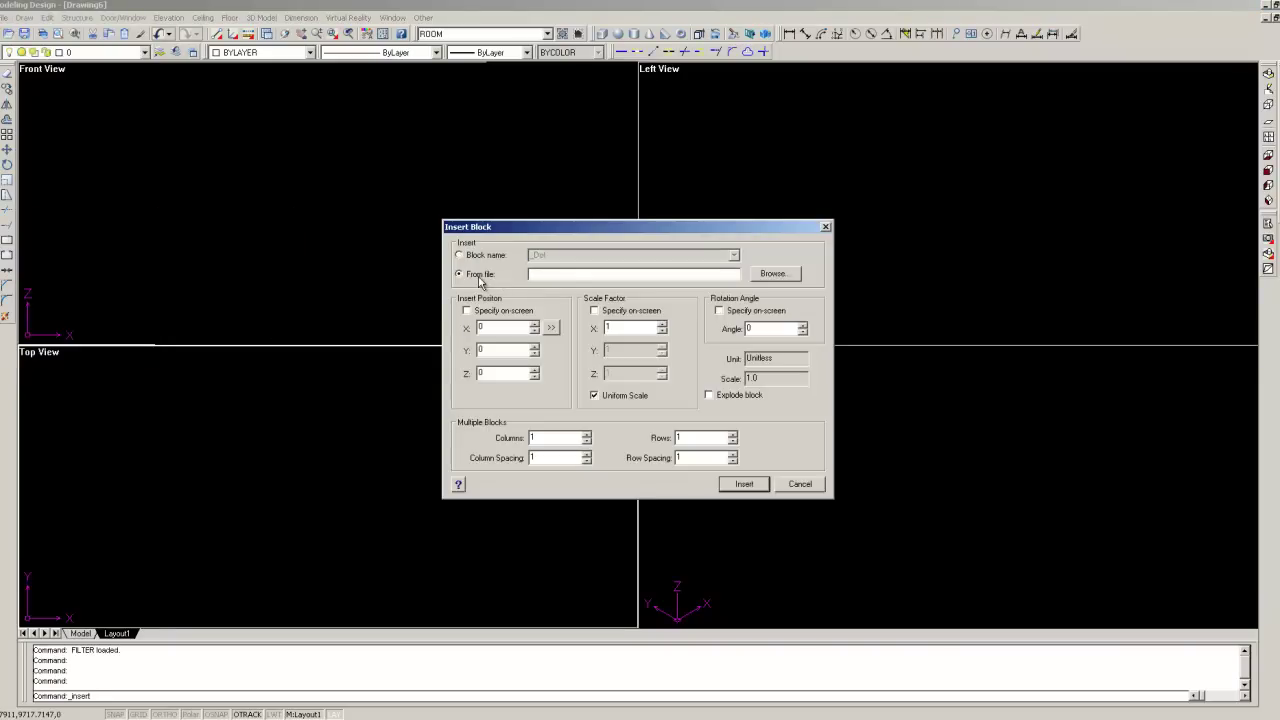
click(770, 274)
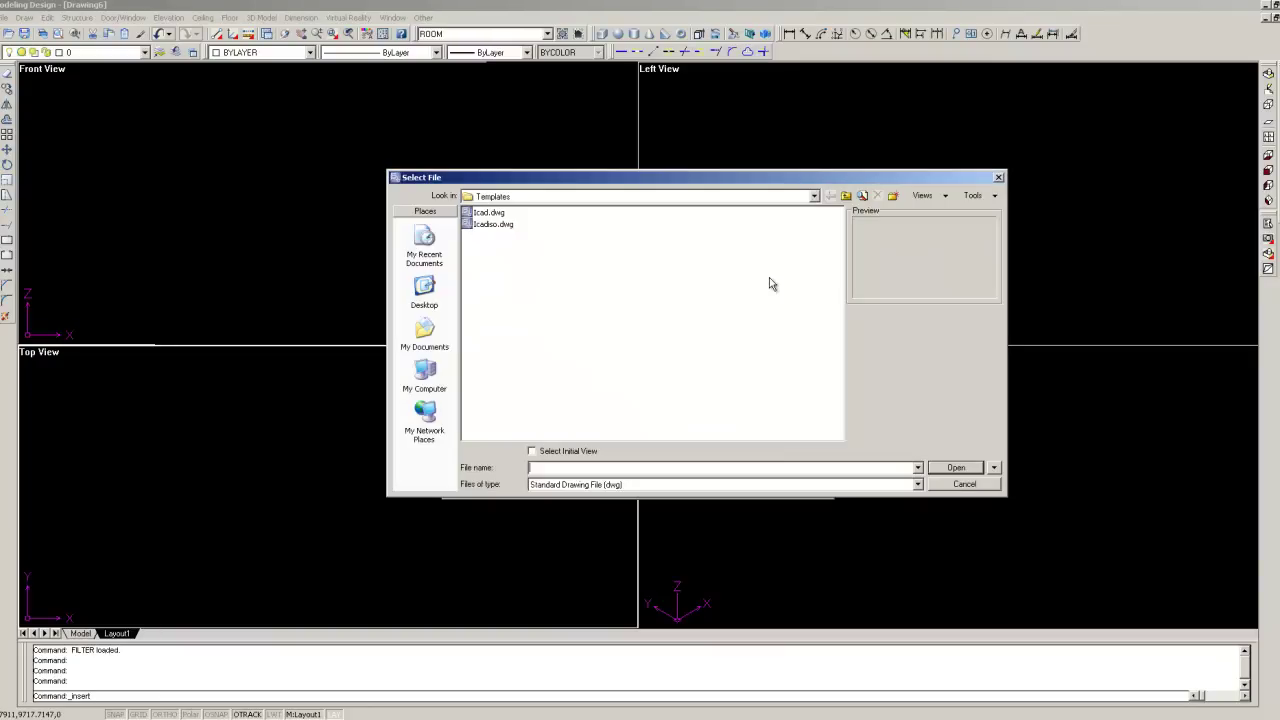
click(422, 298)
double_click(478, 332)
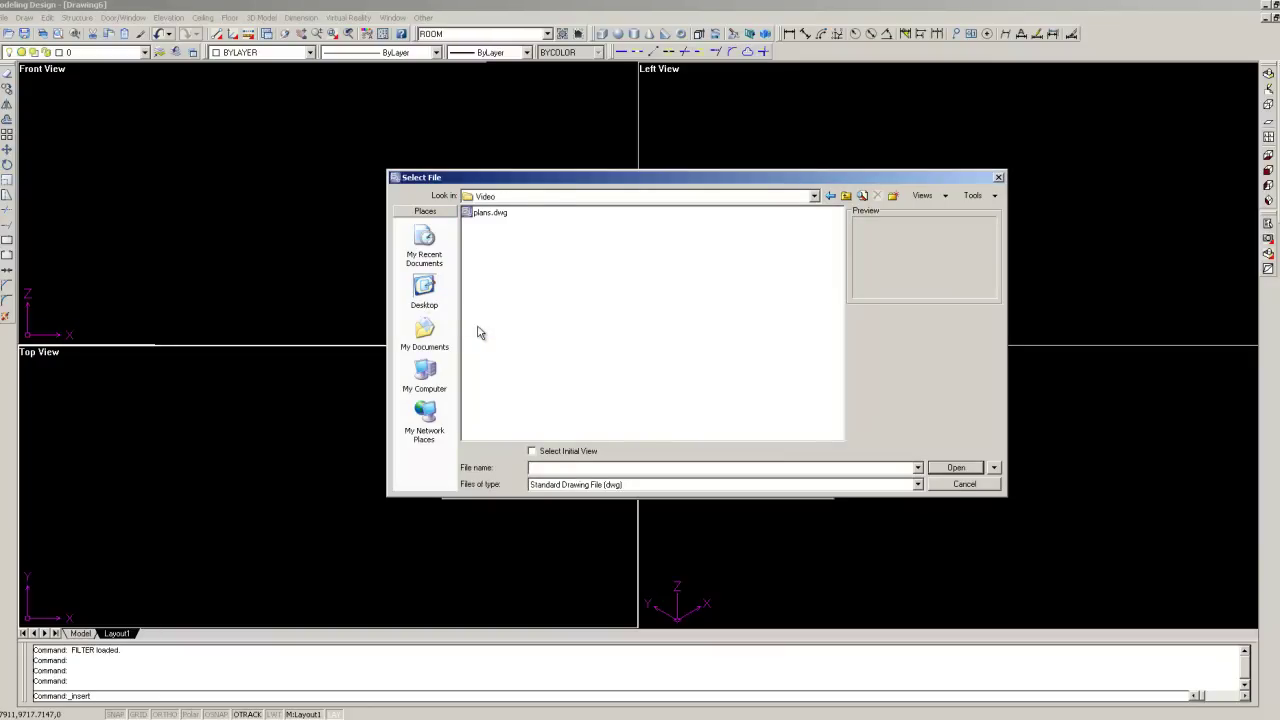
click(494, 217)
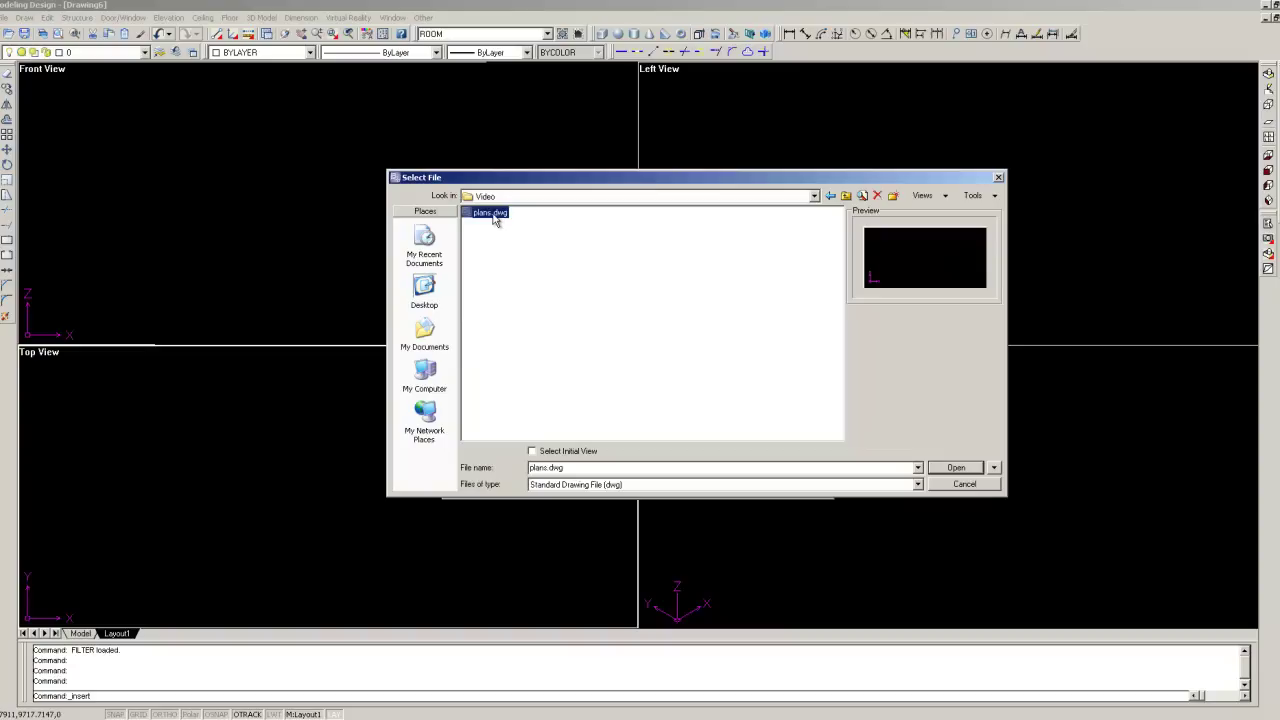
click(956, 468)
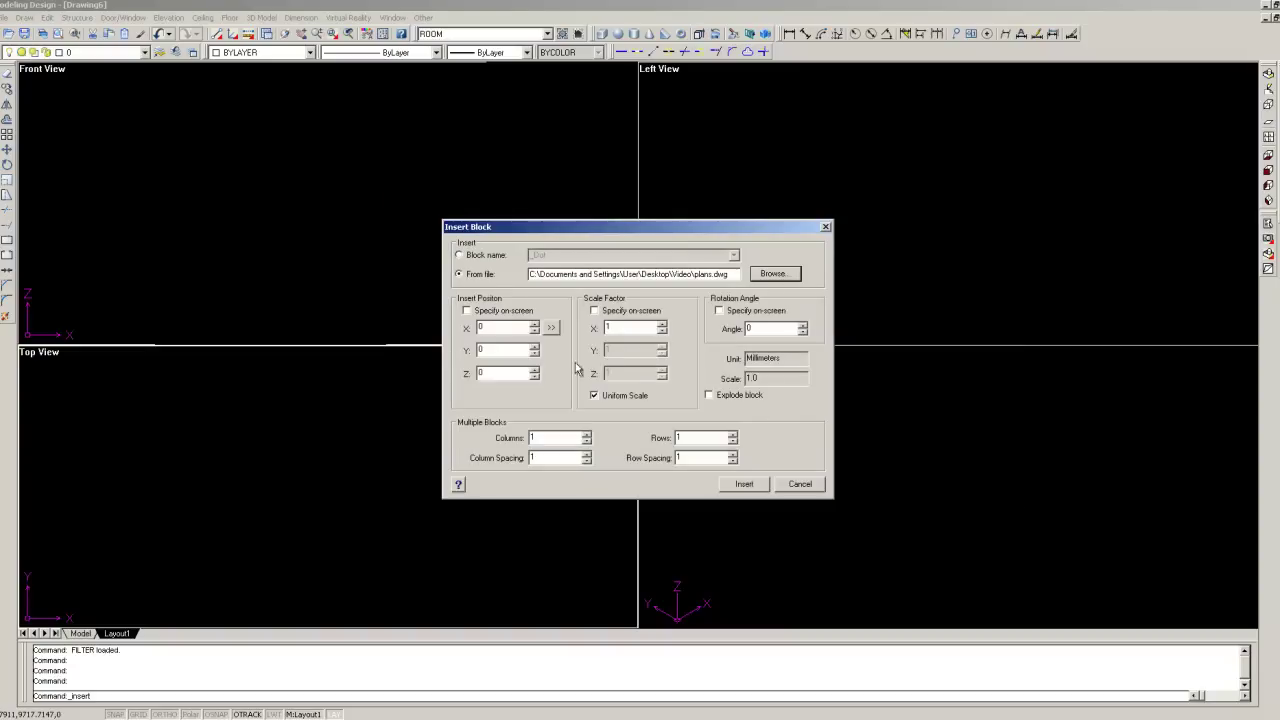
Insert plans.dwg at typed coordinates X, Y, Z = 0 rather than on-screen, at scale 1.
click(513, 311)
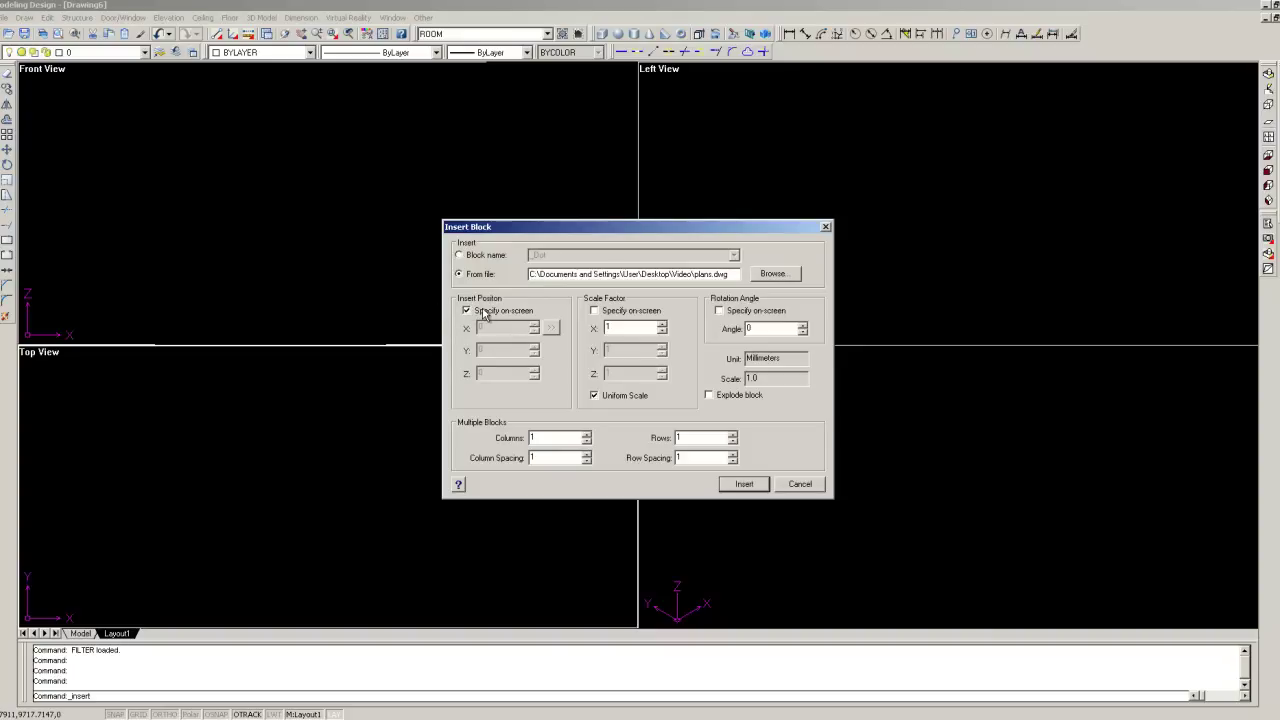
click(485, 313)
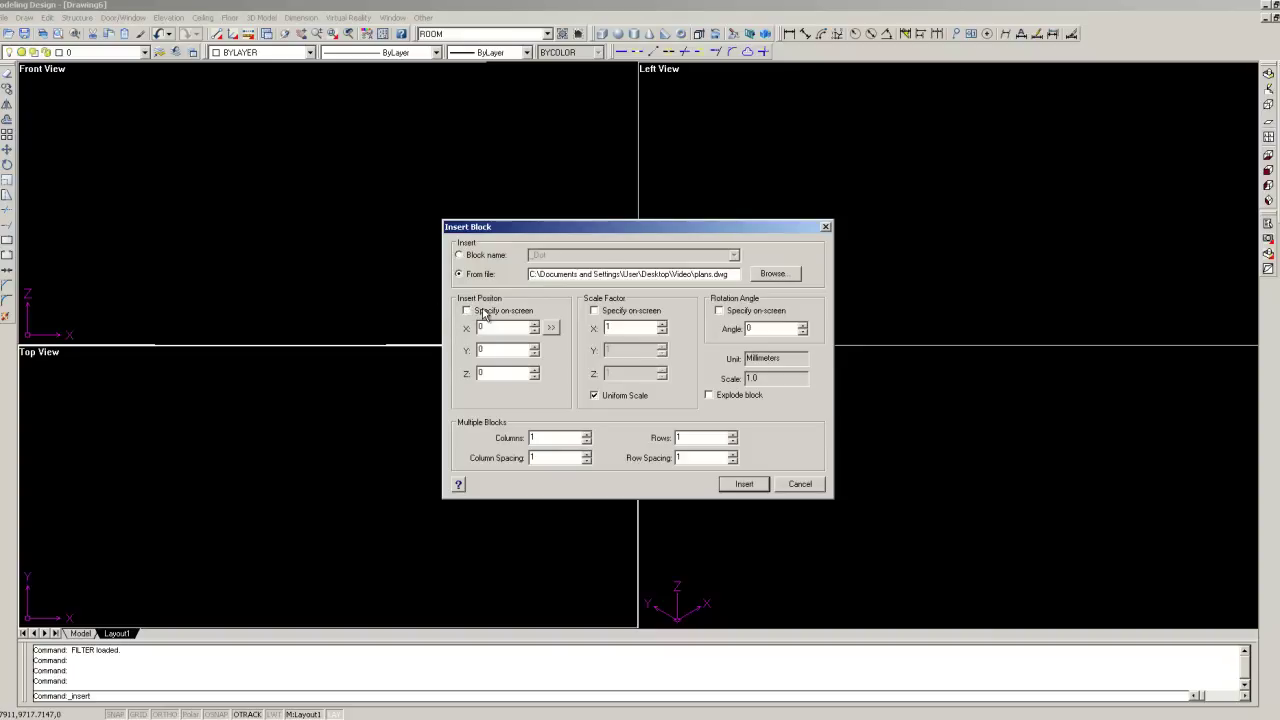
key(Tab)
click(745, 486)
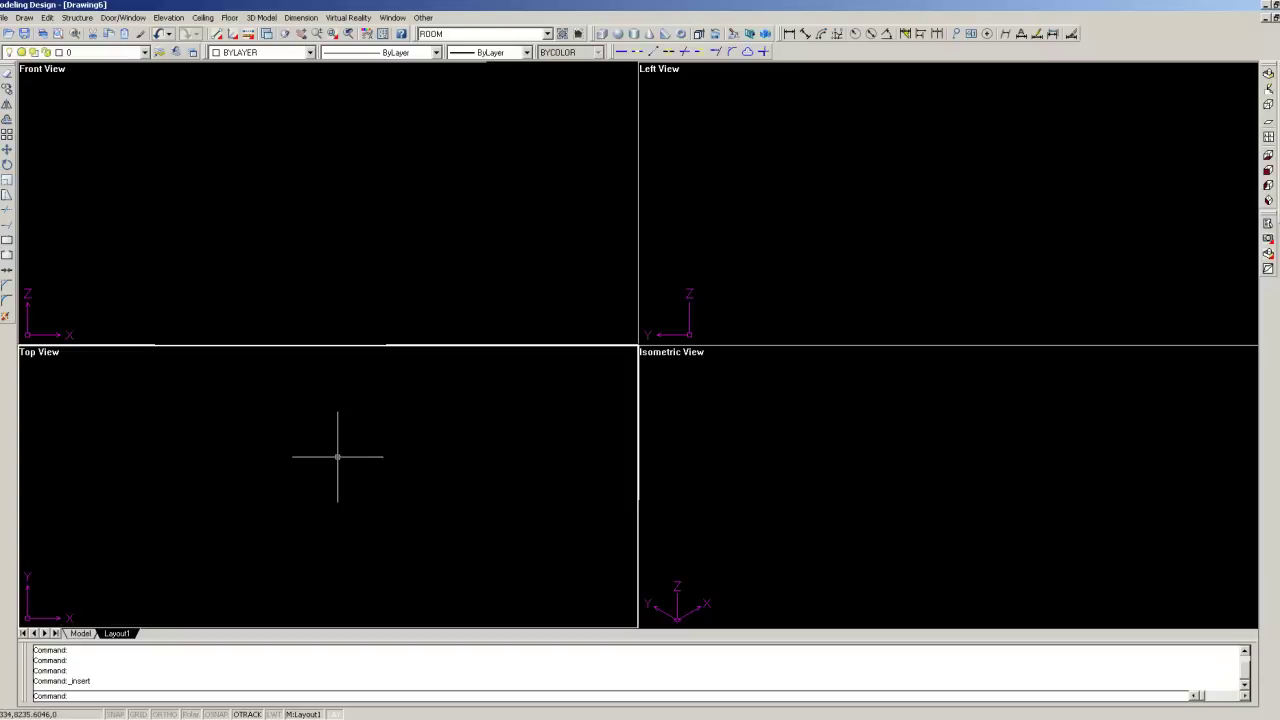
Zoom to extents in the Top, Isometric and Left viewports, then make Top View active.
middle_click(337, 457)
middle_click(337, 457)
middle_click(758, 448)
middle_click(758, 448)
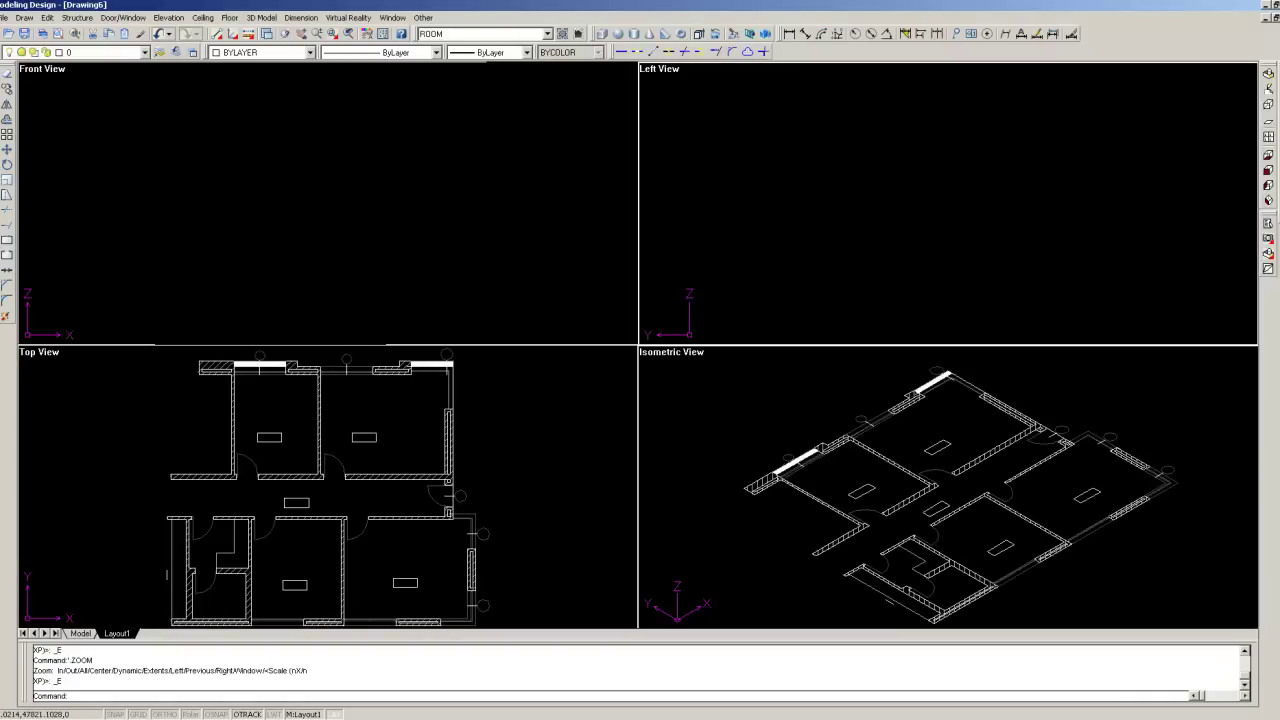
middle_click(761, 320)
middle_click(761, 320)
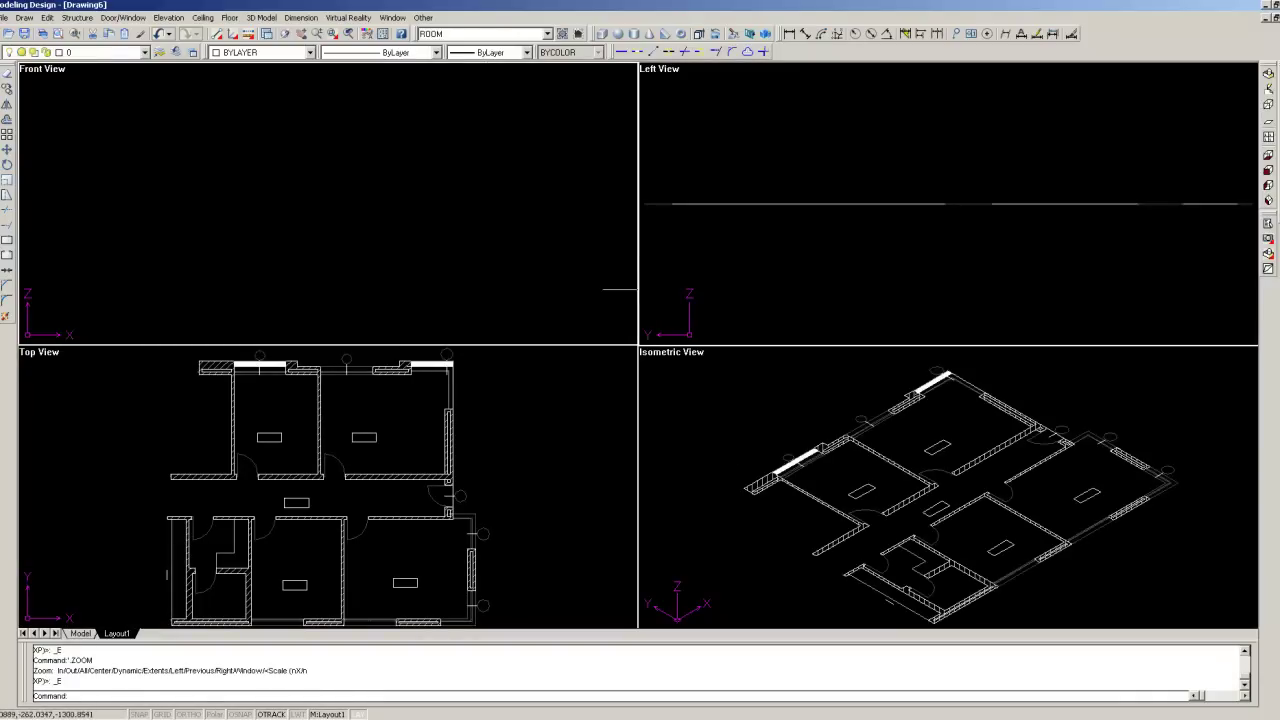
middle_click(612, 253)
middle_click(612, 253)
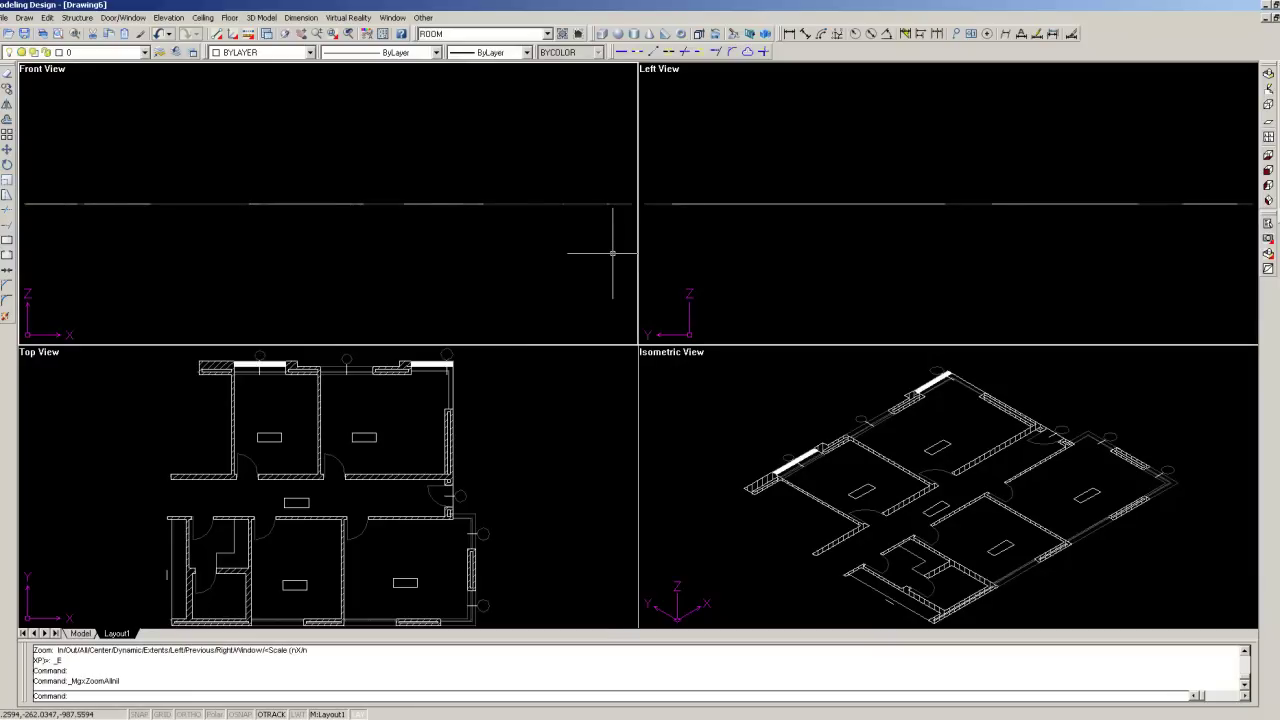
click(509, 471)
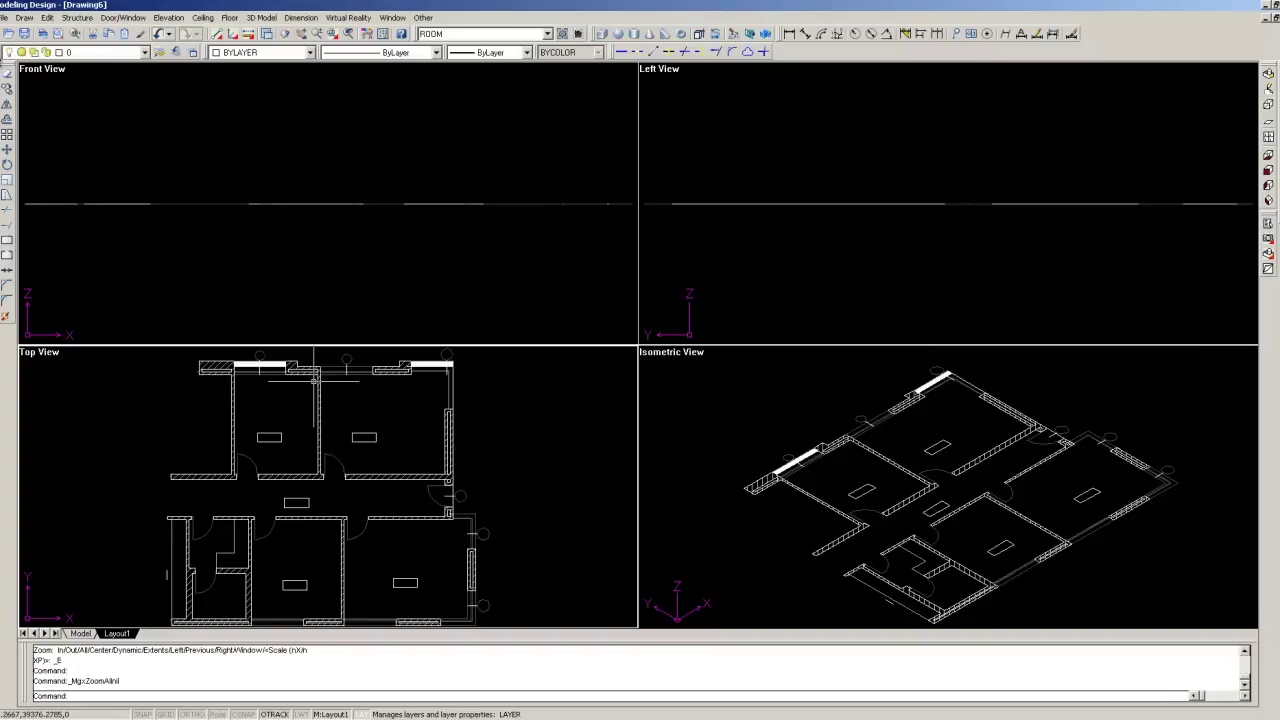
Add a new layer named FLOORPLAN in the Layer Properties Manager and apply it.
click(159, 52)
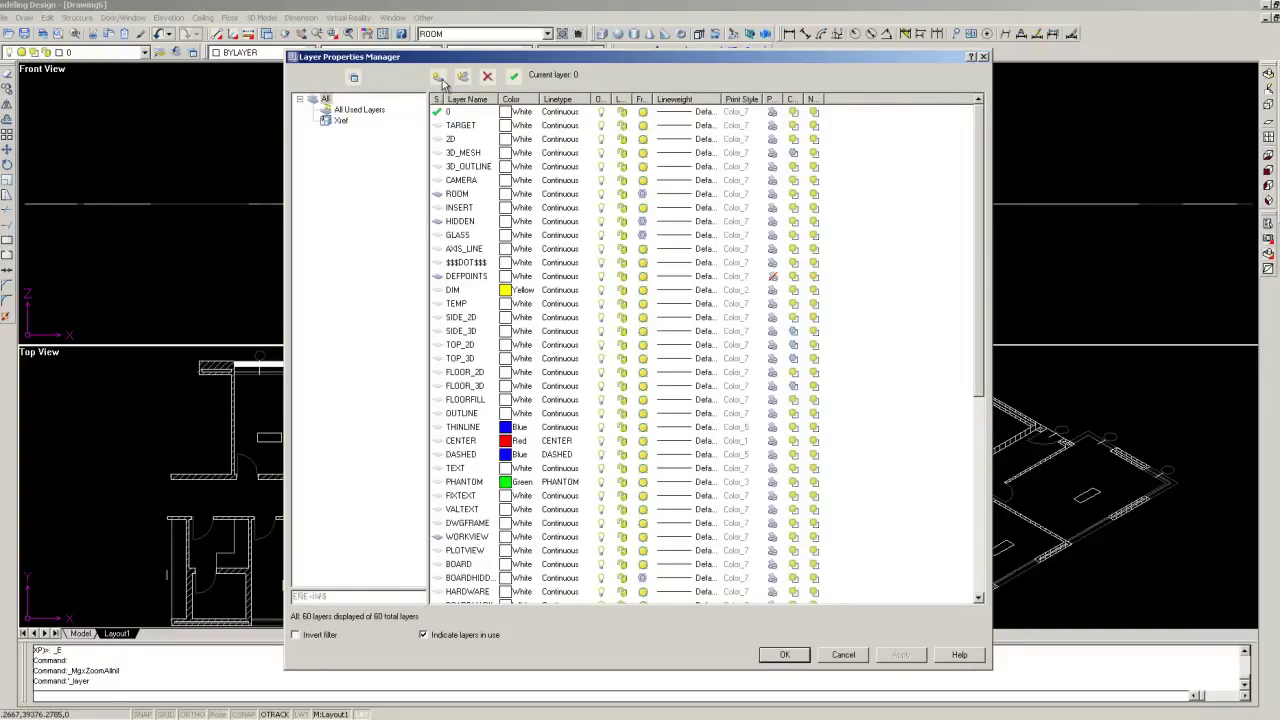
click(440, 78)
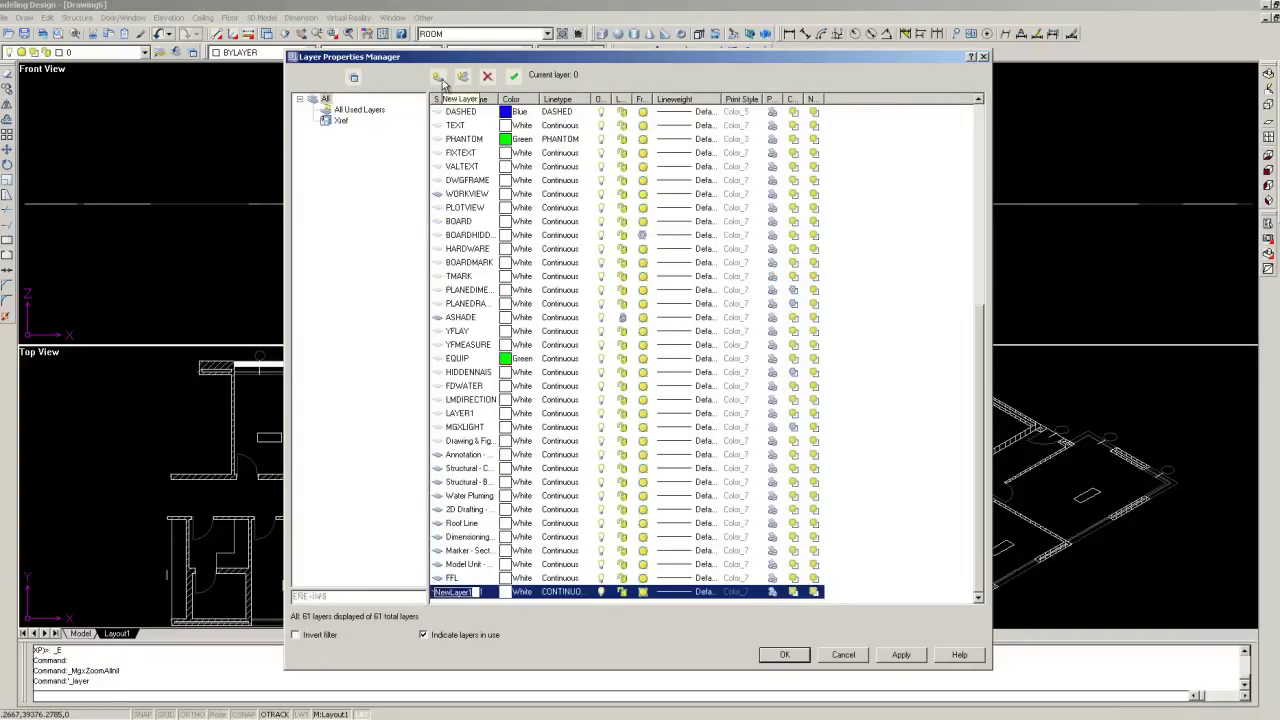
text(FL)
text(OORP)
text(LAN)
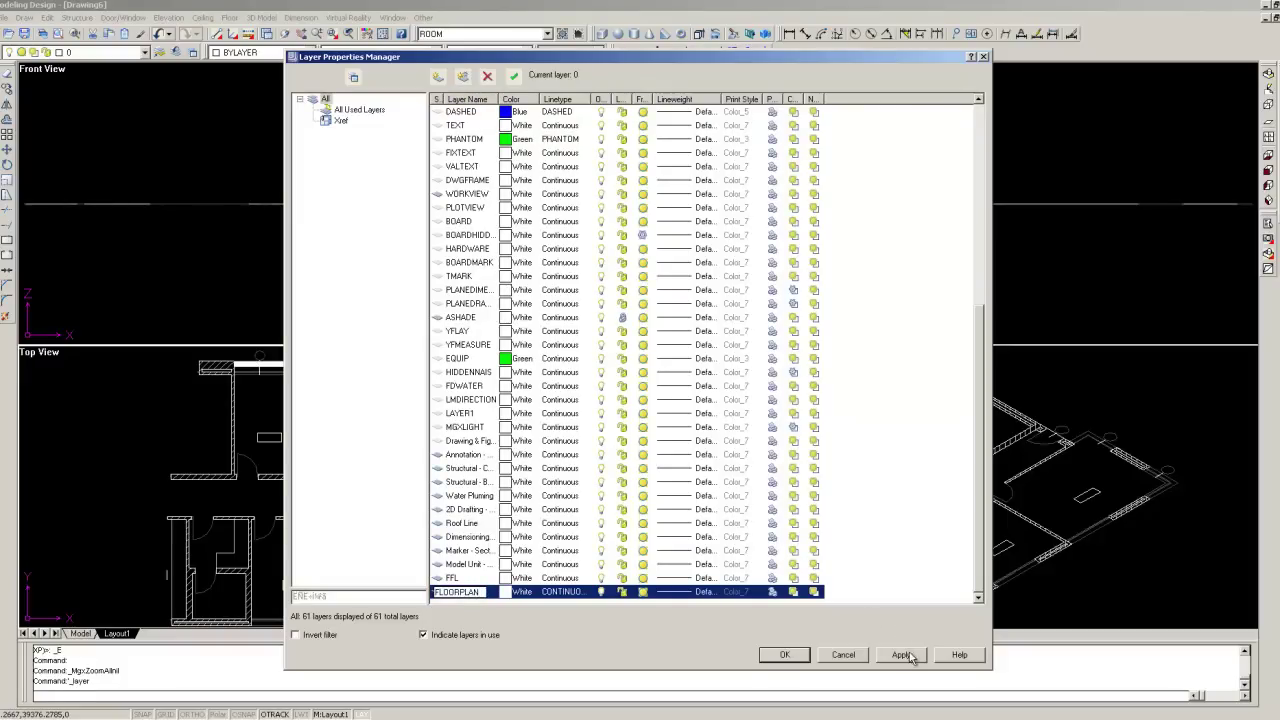
click(902, 655)
click(785, 655)
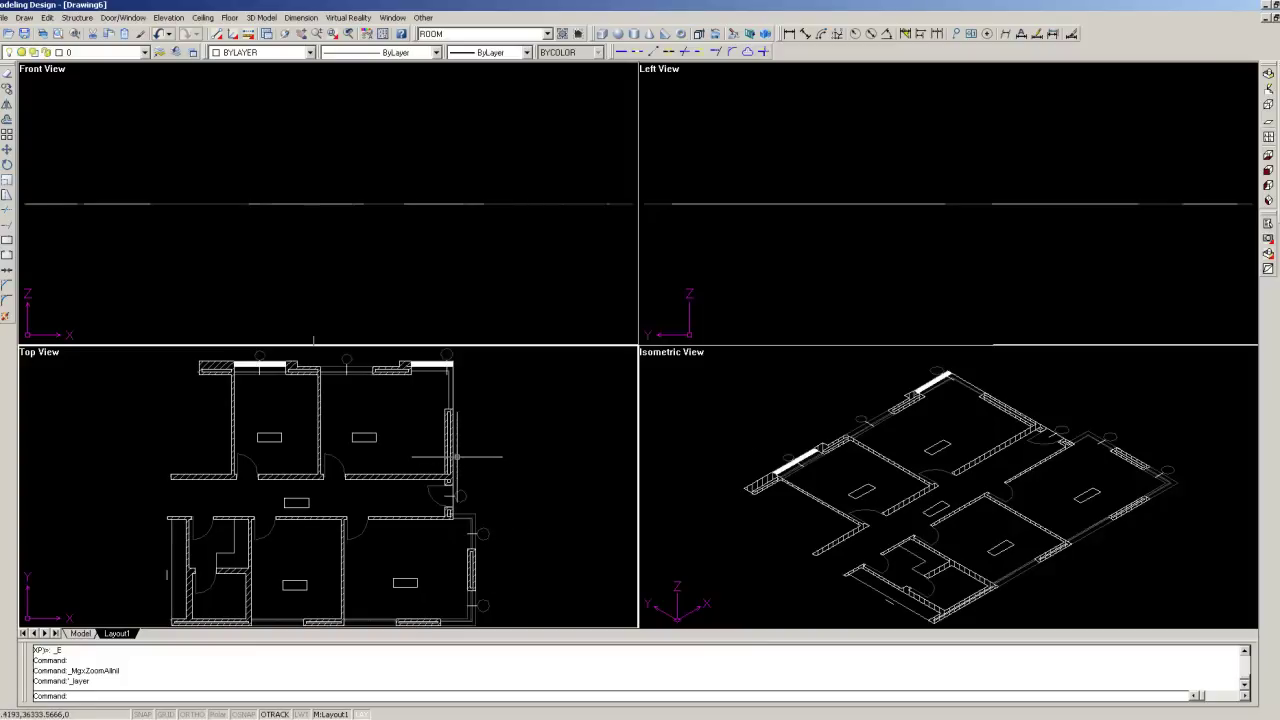
Select all plan entities and put them on the FLOORPLAN layer from the Layers dropdown.
key(ctrl+a)
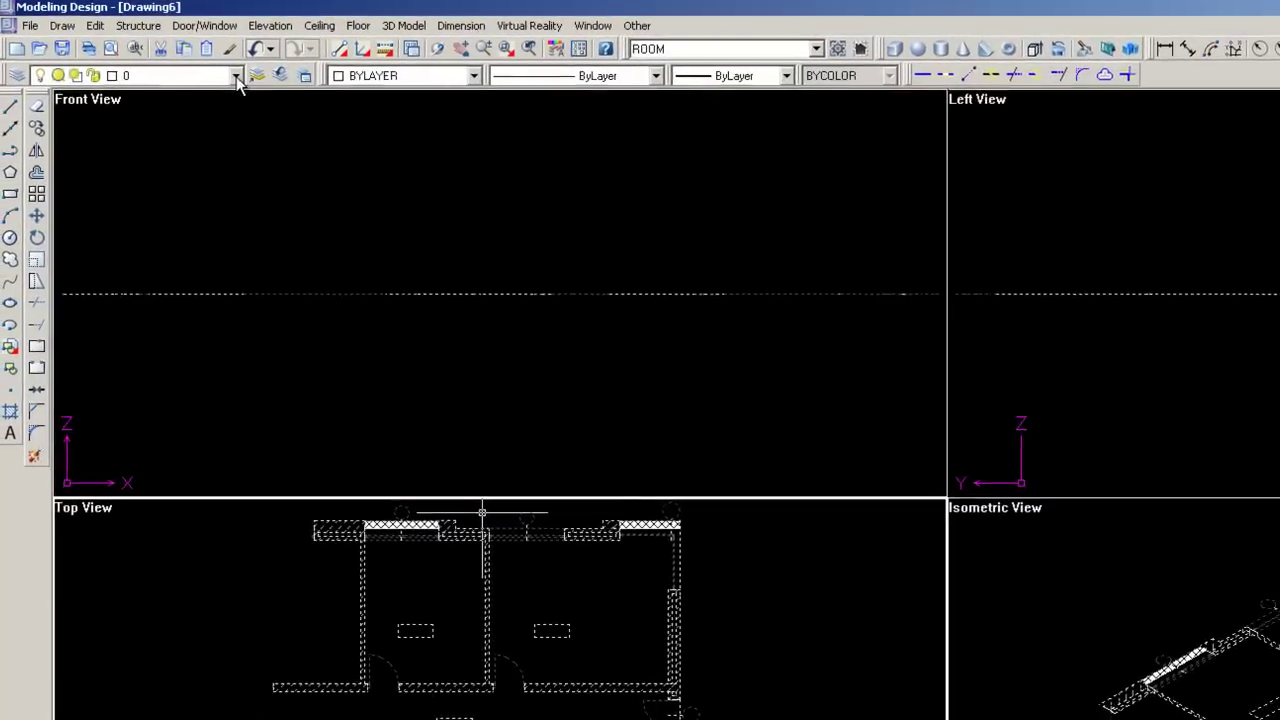
click(237, 77)
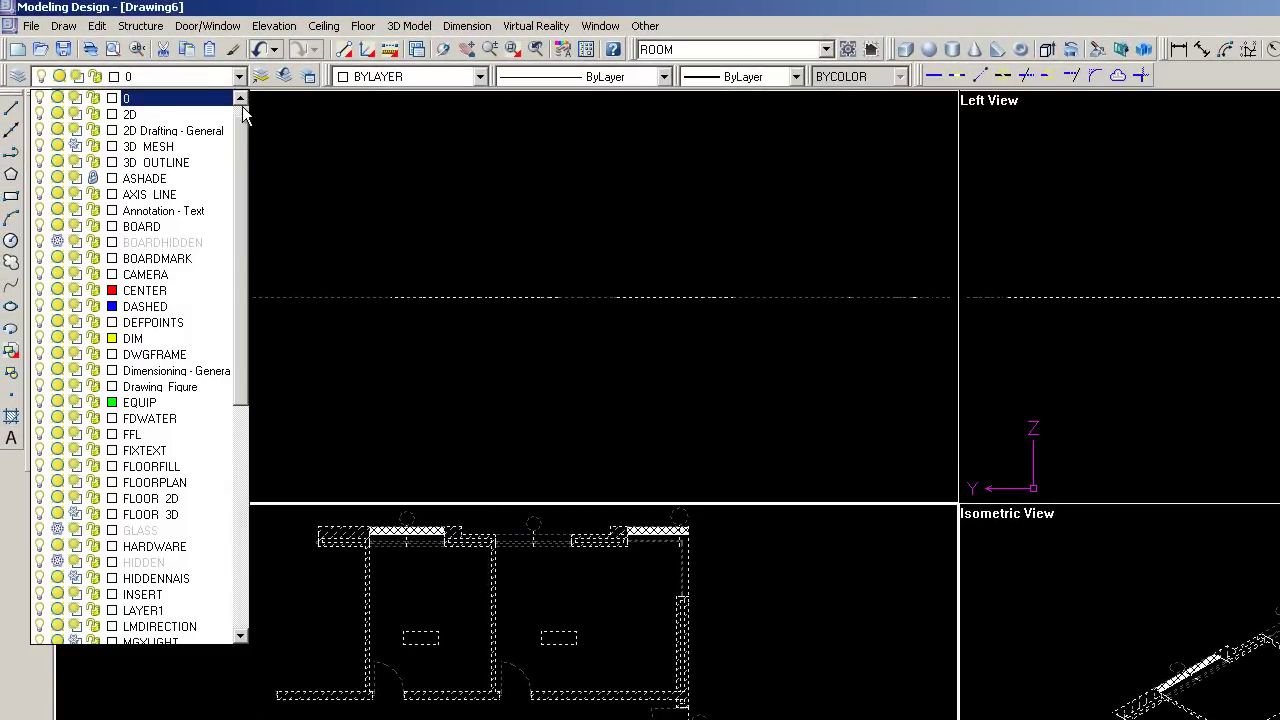
drag(247, 112, 254, 394)
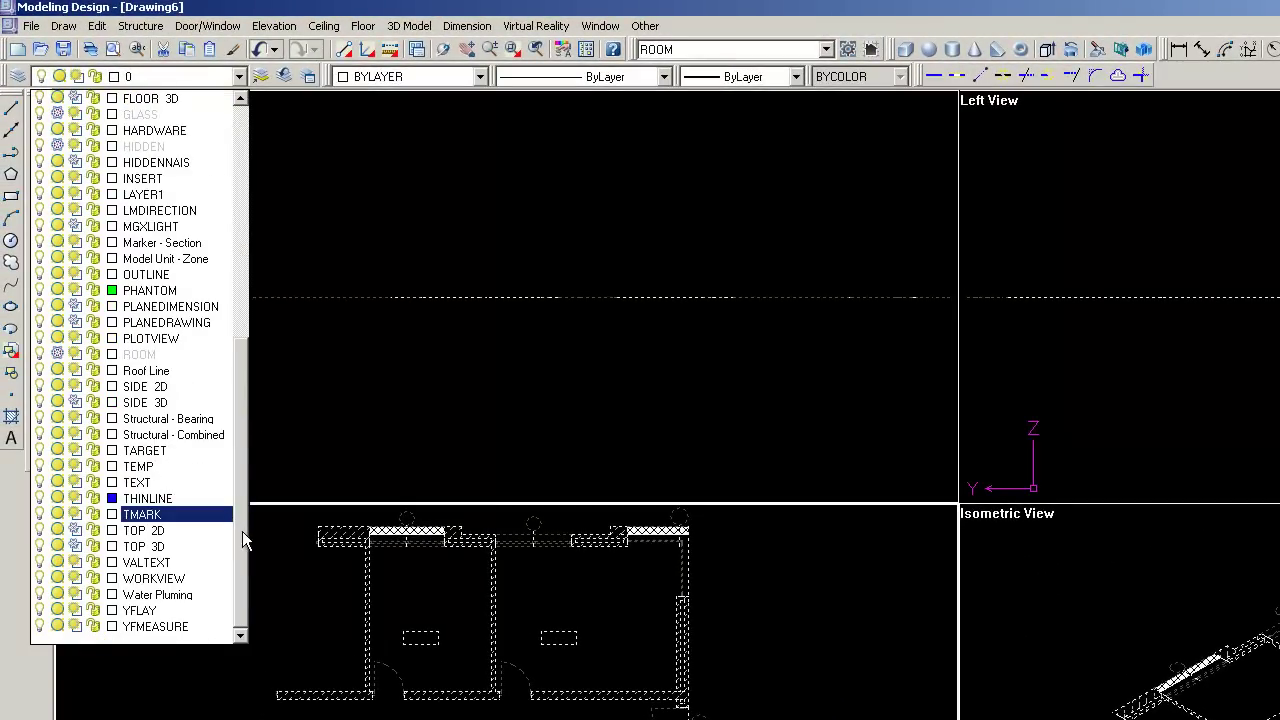
drag(244, 540, 244, 302)
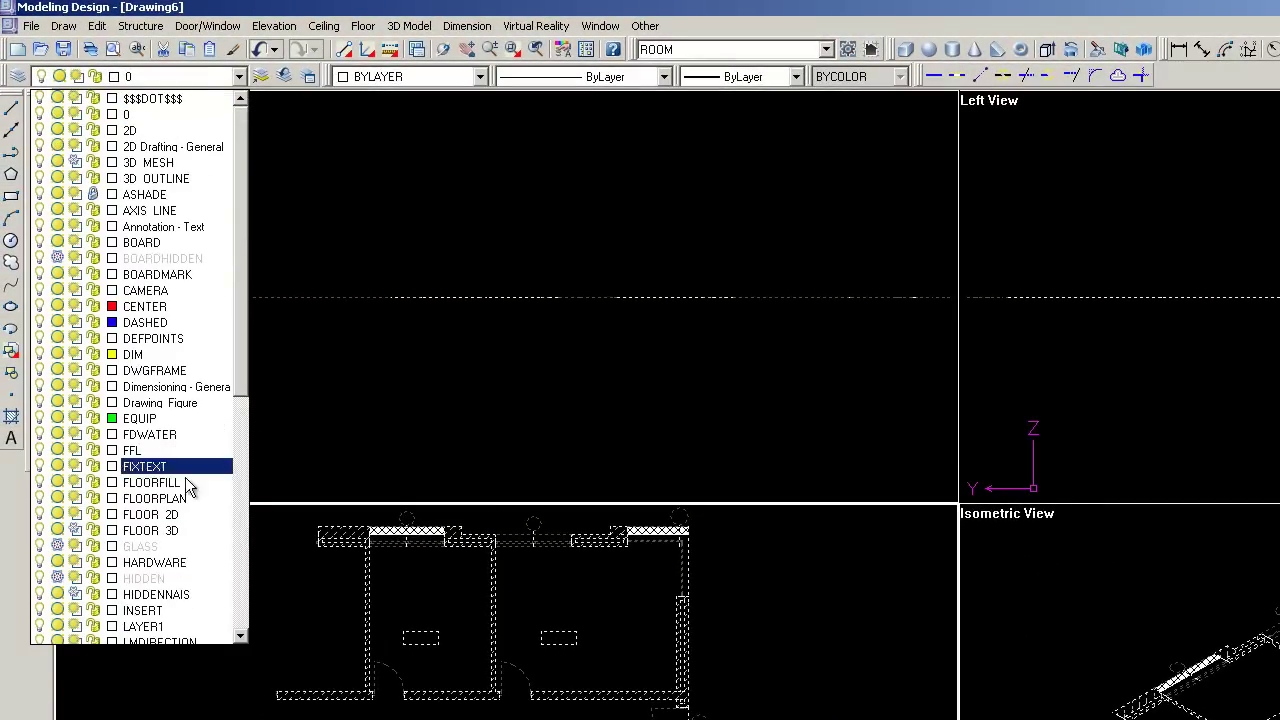
click(188, 498)
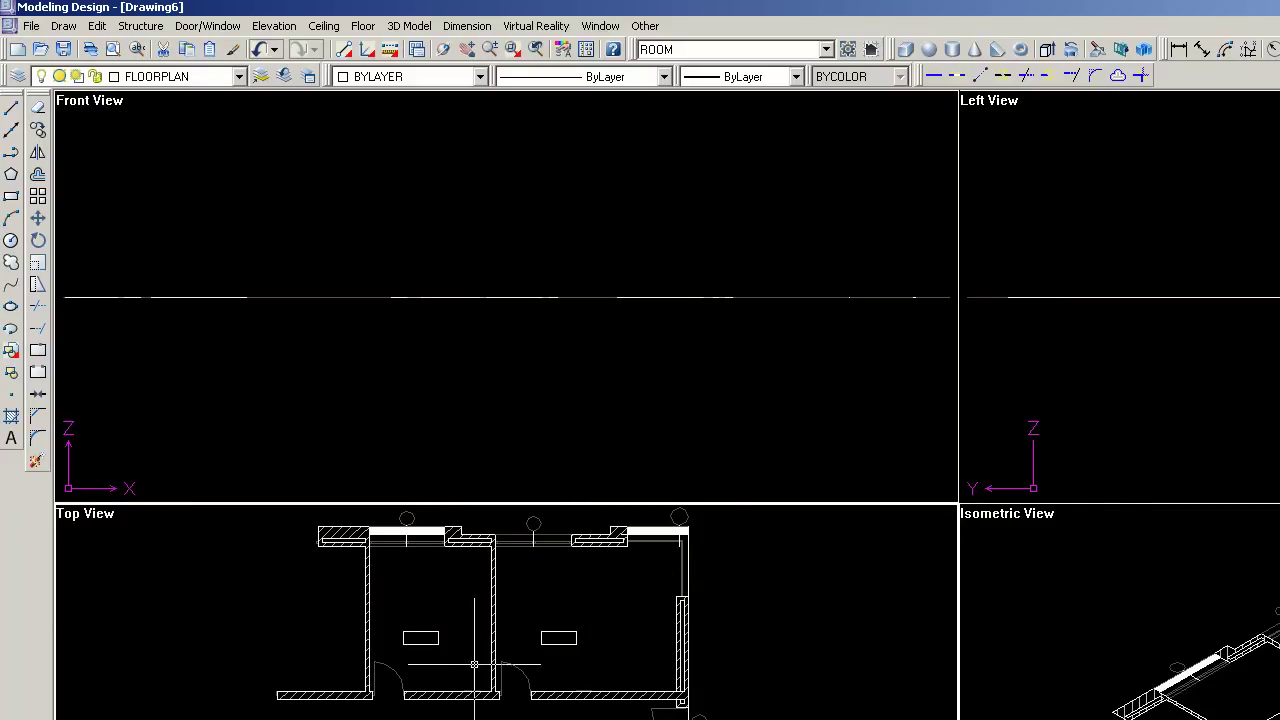
click(240, 84)
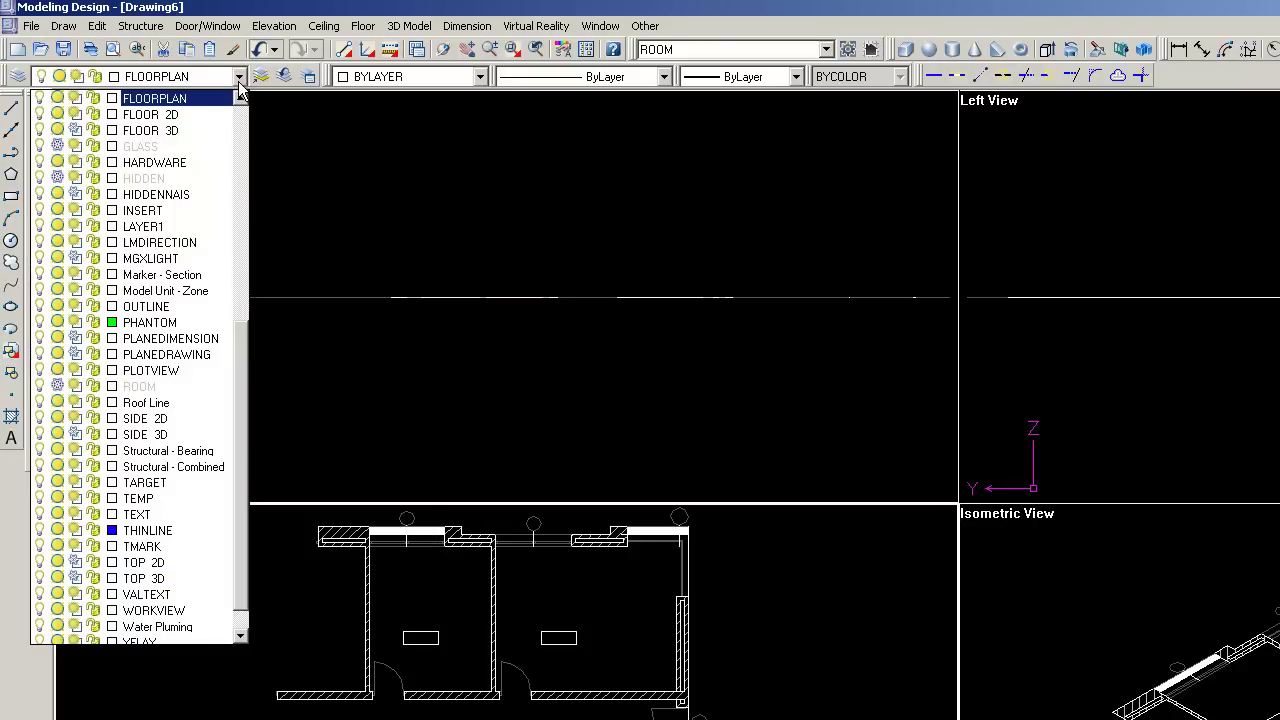
Lock the FLOORPLAN layer, accept the locked-object warning, and clear the selection.
click(95, 99)
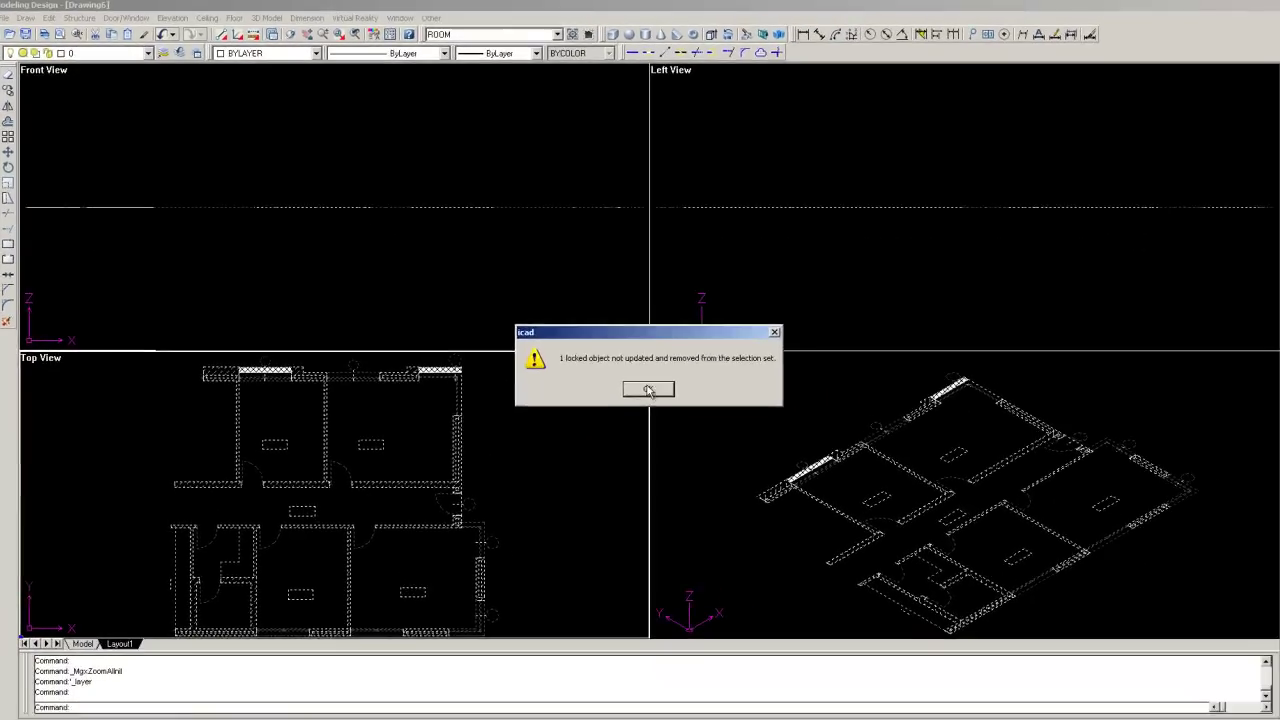
click(648, 390)
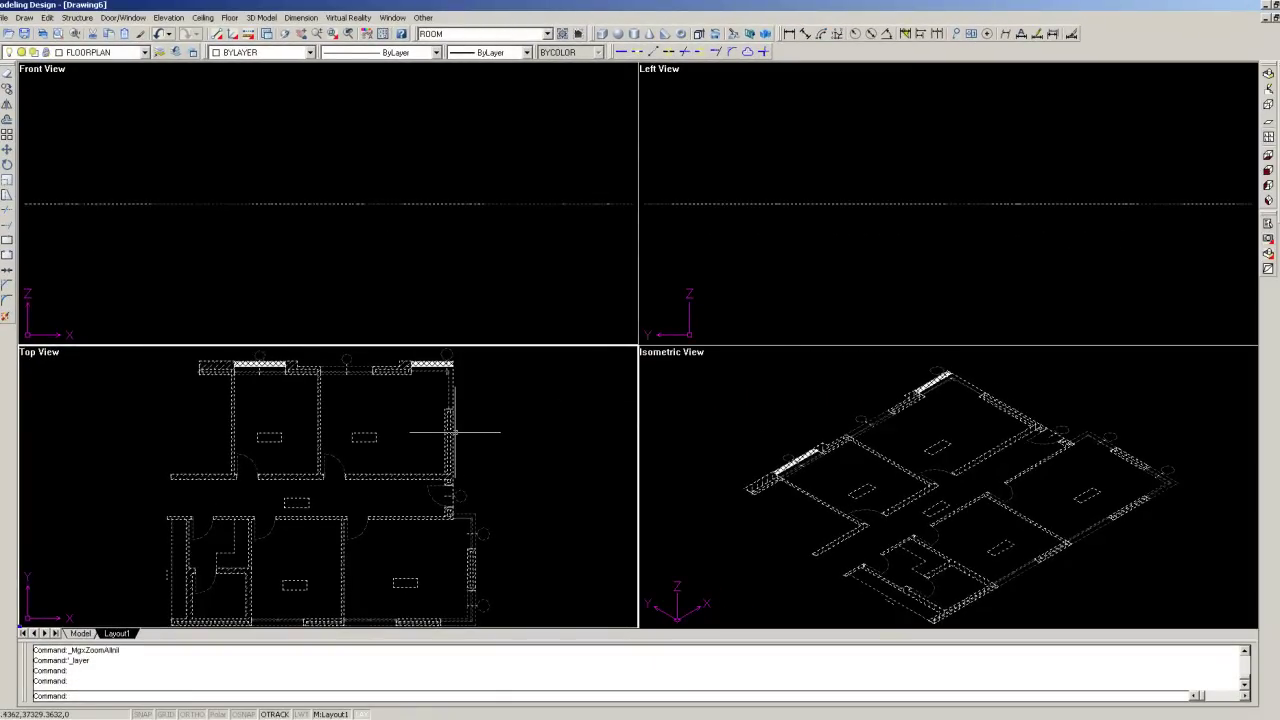
key(Escape)
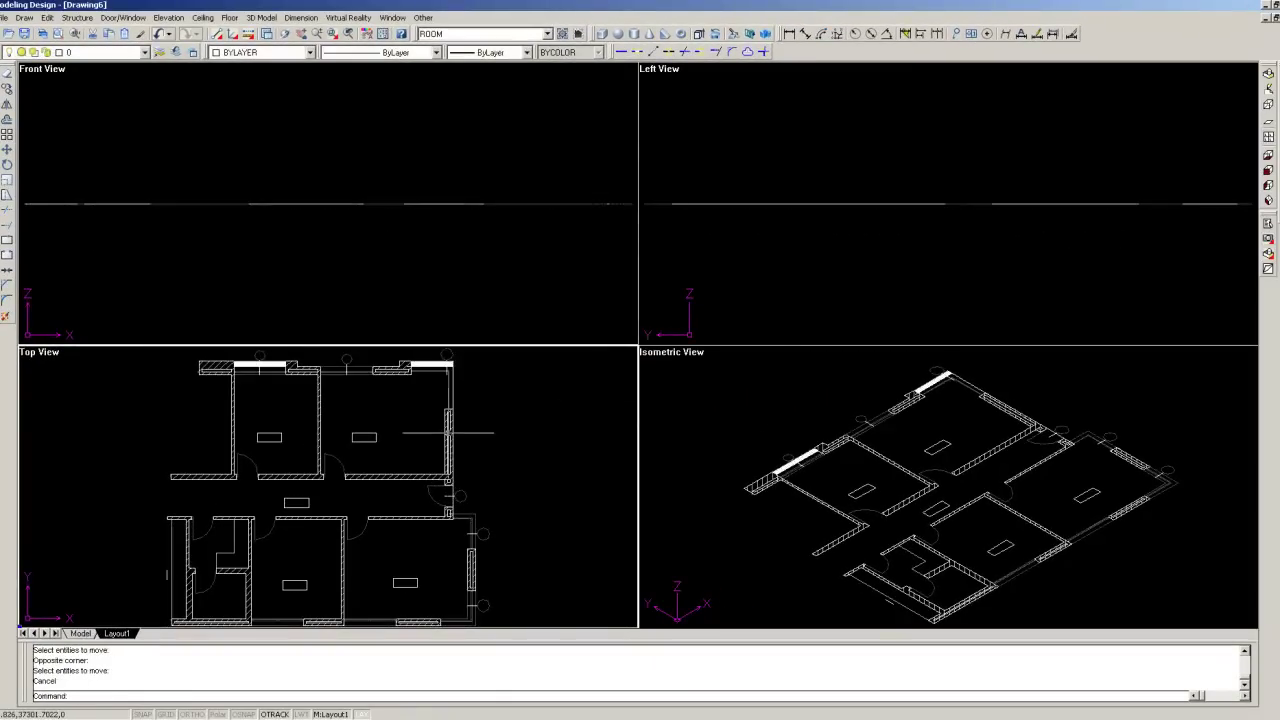
middle_drag(485, 591, 503, 582)
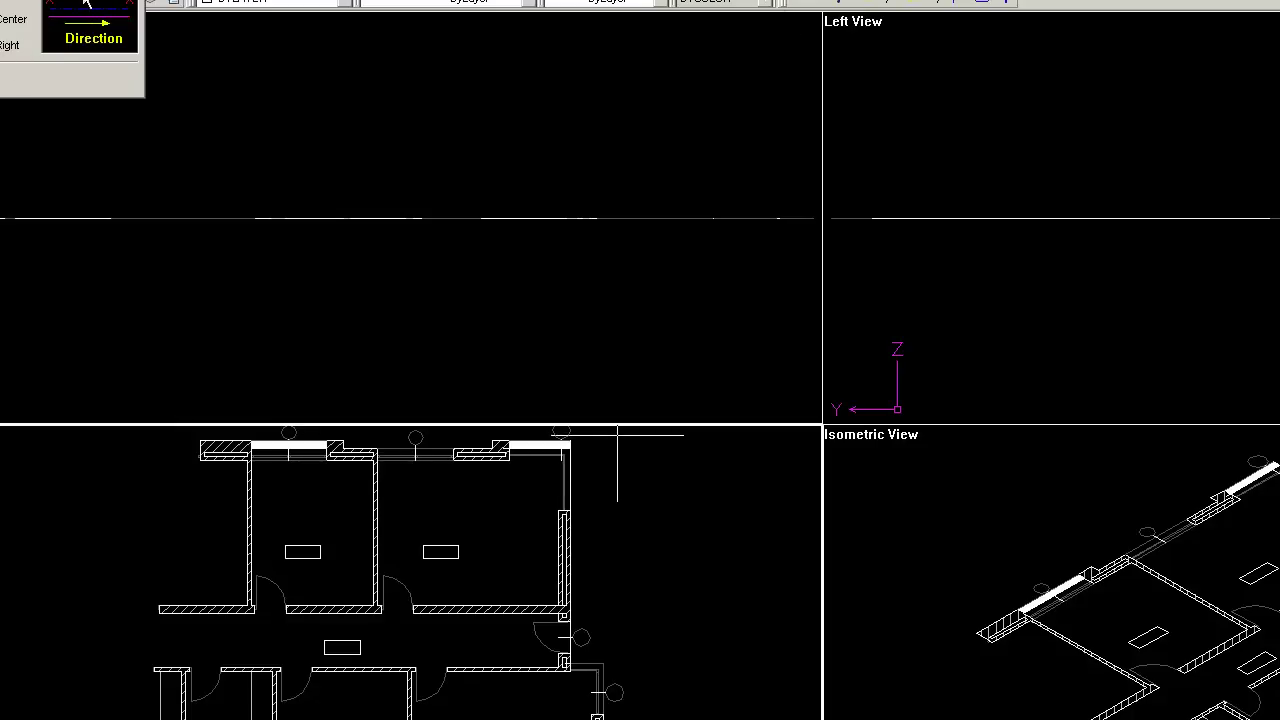
Trace walls over the upper room's south, east and north sides in Top View.
scroll(215, 495, up, 2)
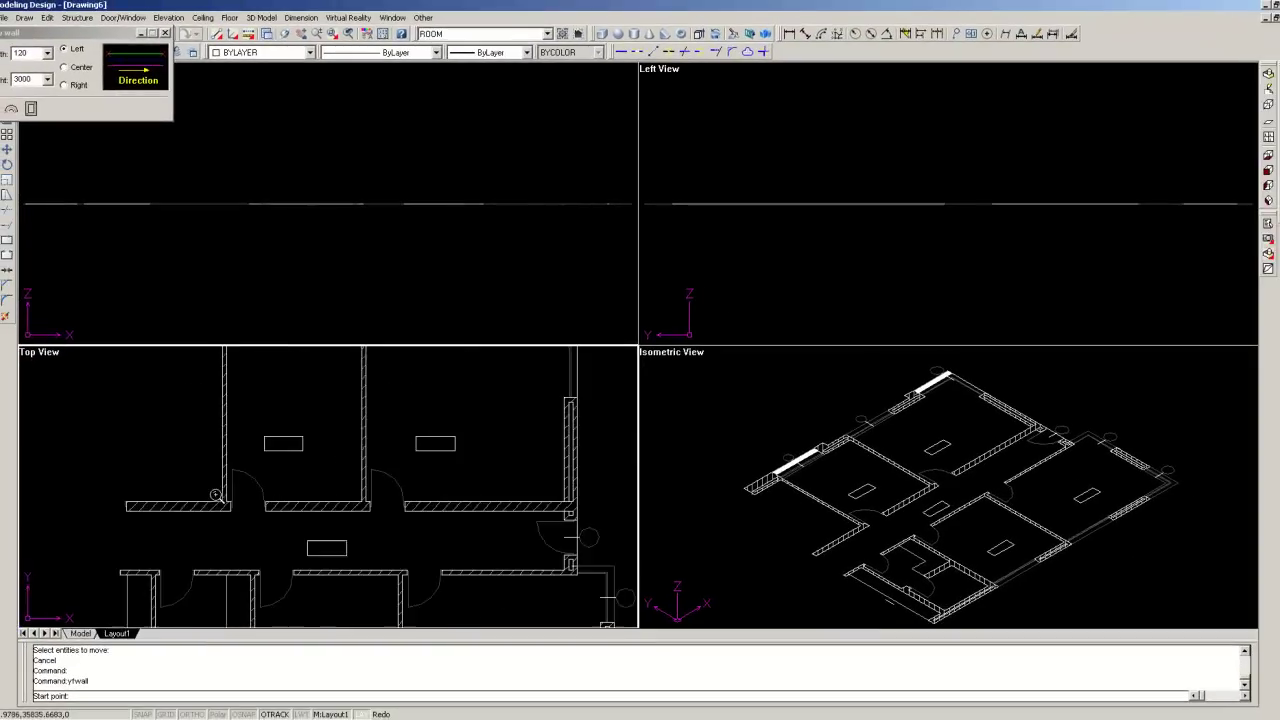
scroll(215, 495, up, 1)
scroll(248, 500, up, 1)
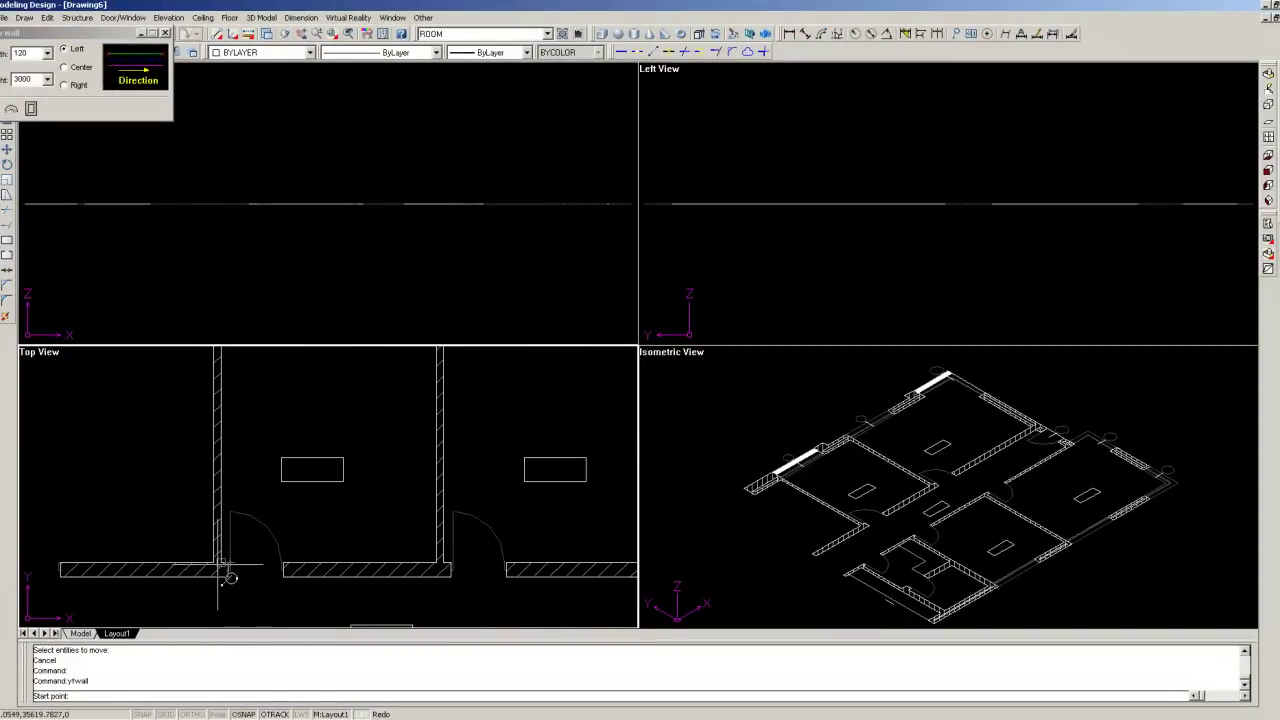
click(220, 566)
click(434, 565)
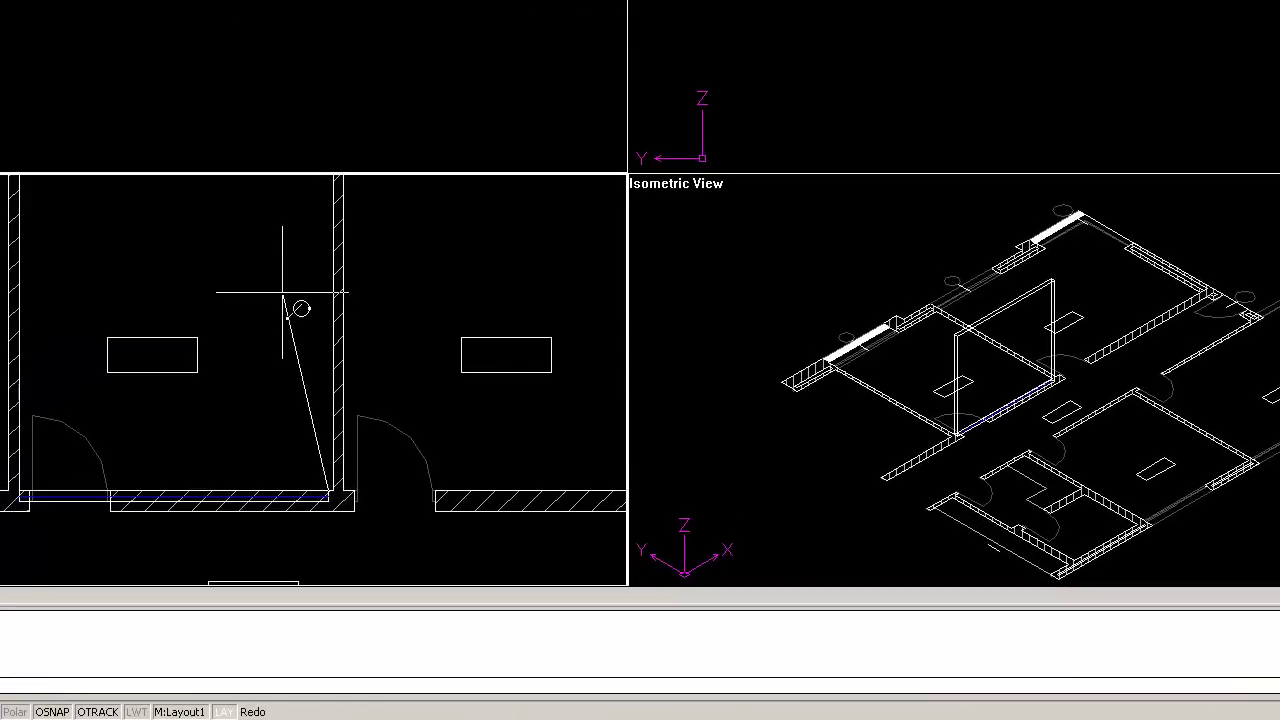
mouse_move(282, 293)
middle_down()
mouse_move(309, 411)
mouse_move(330, 310)
middle_up()
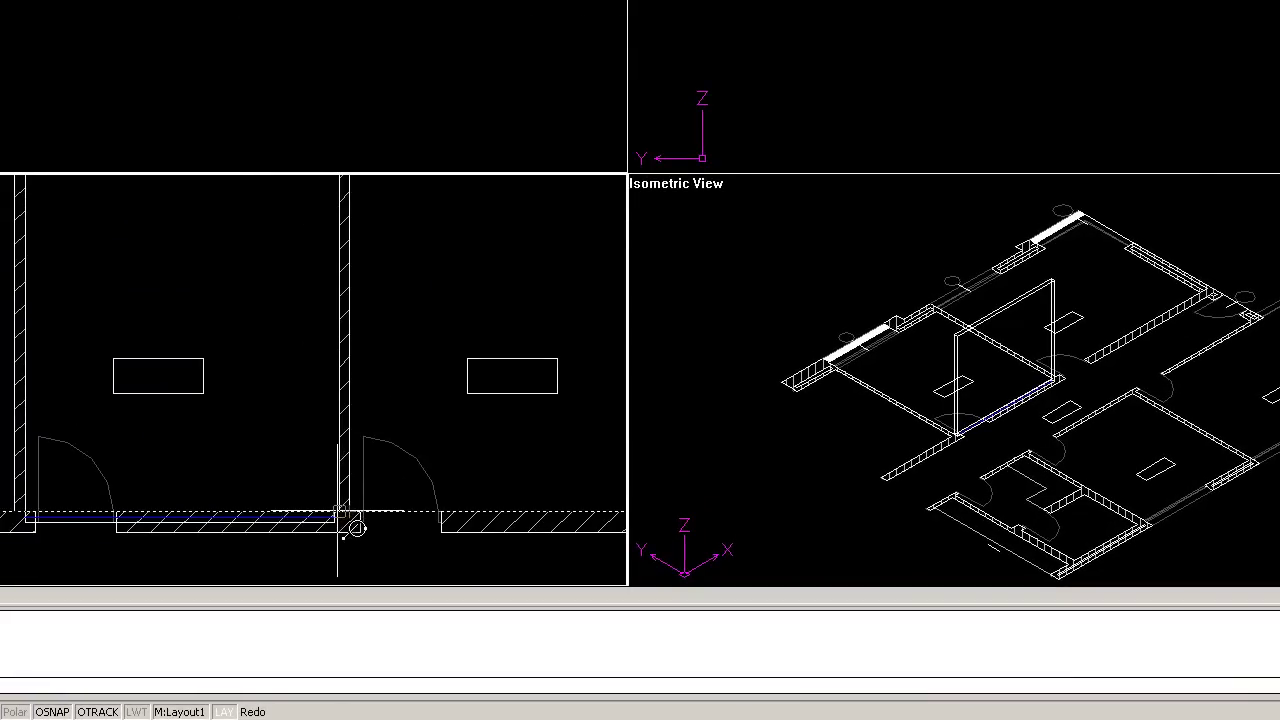
middle_drag(343, 363, 383, 563)
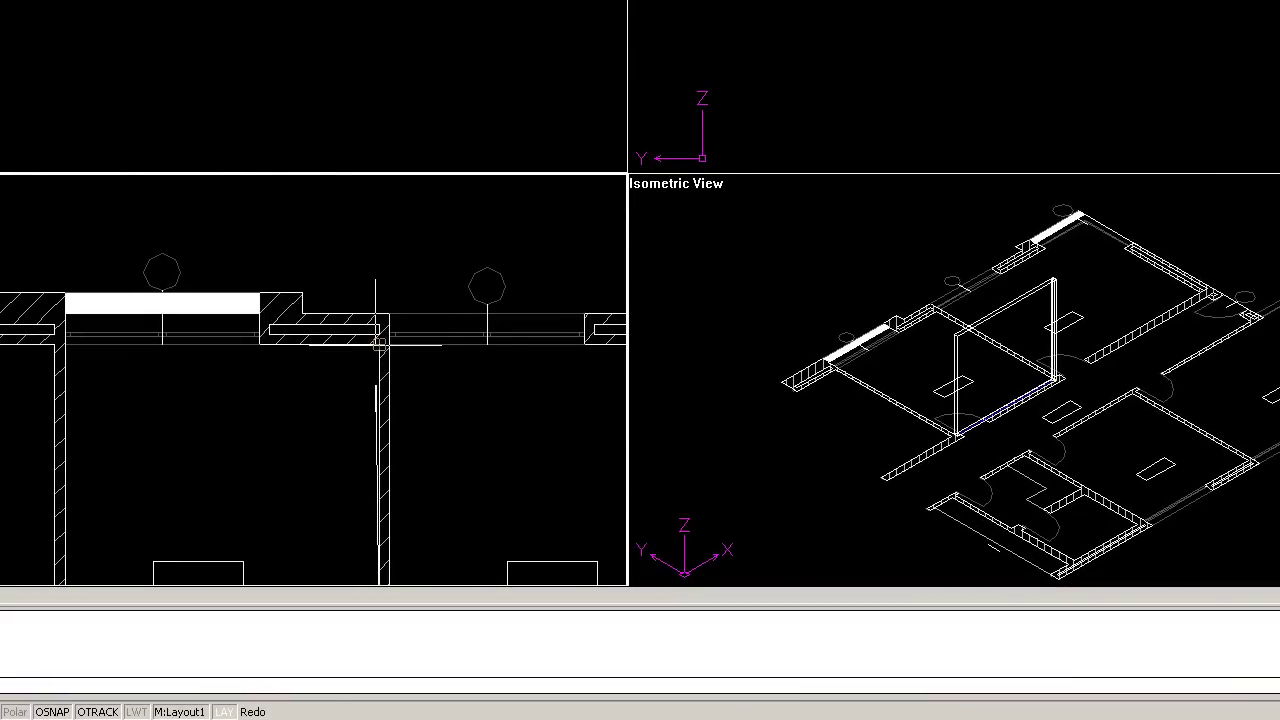
click(378, 343)
click(66, 343)
middle_drag(105, 580, 141, 340)
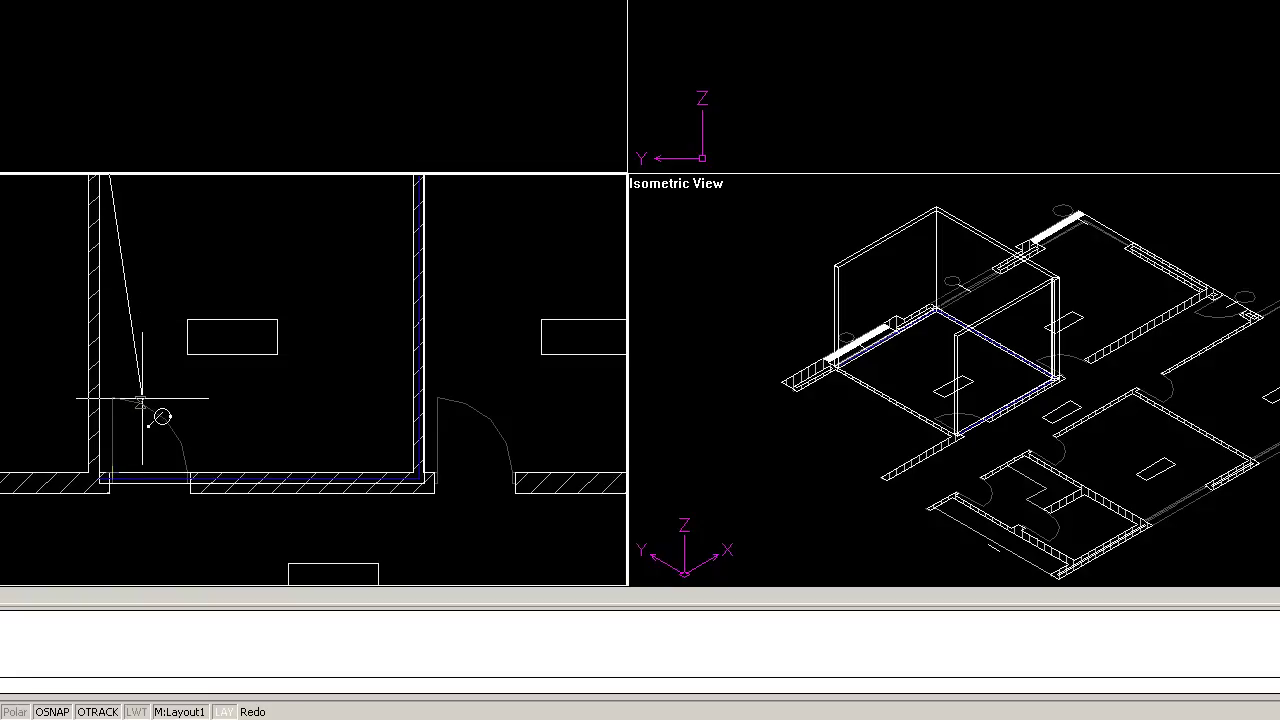
Close the walls back to the starting corner and inspect the enclosure in Isometric view.
text(c)
key(Return)
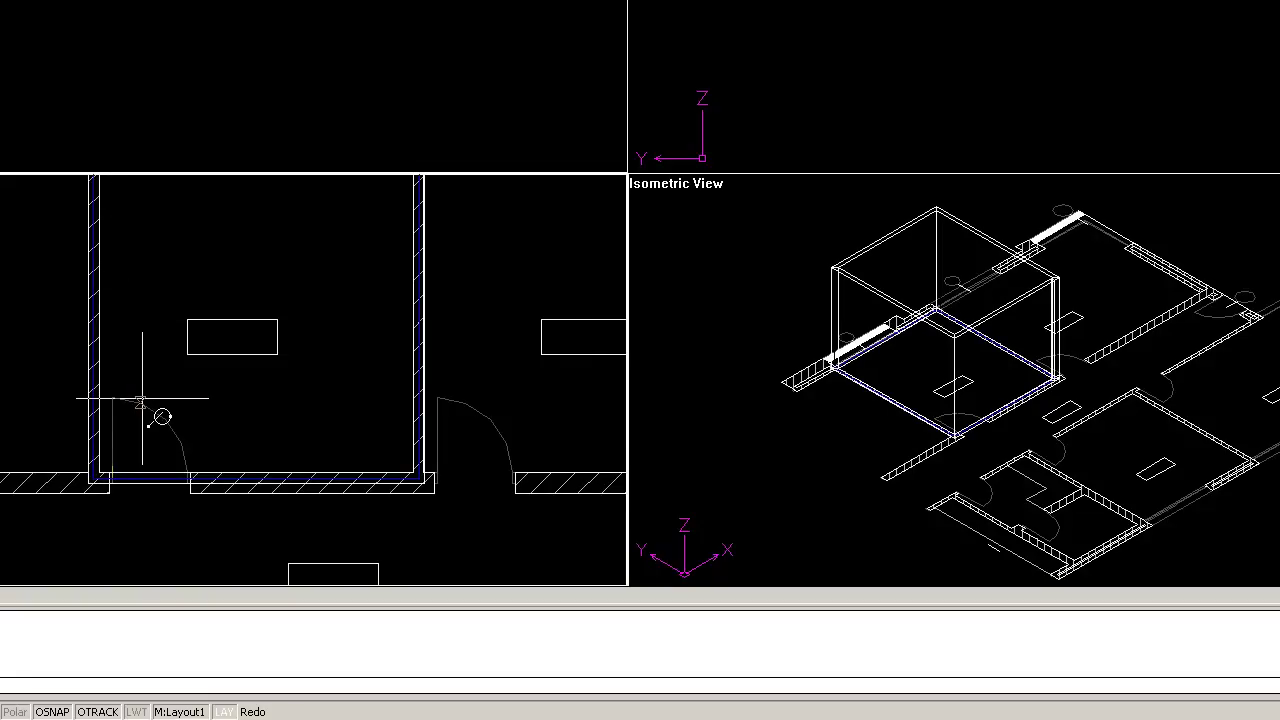
key(F3)
click(928, 350)
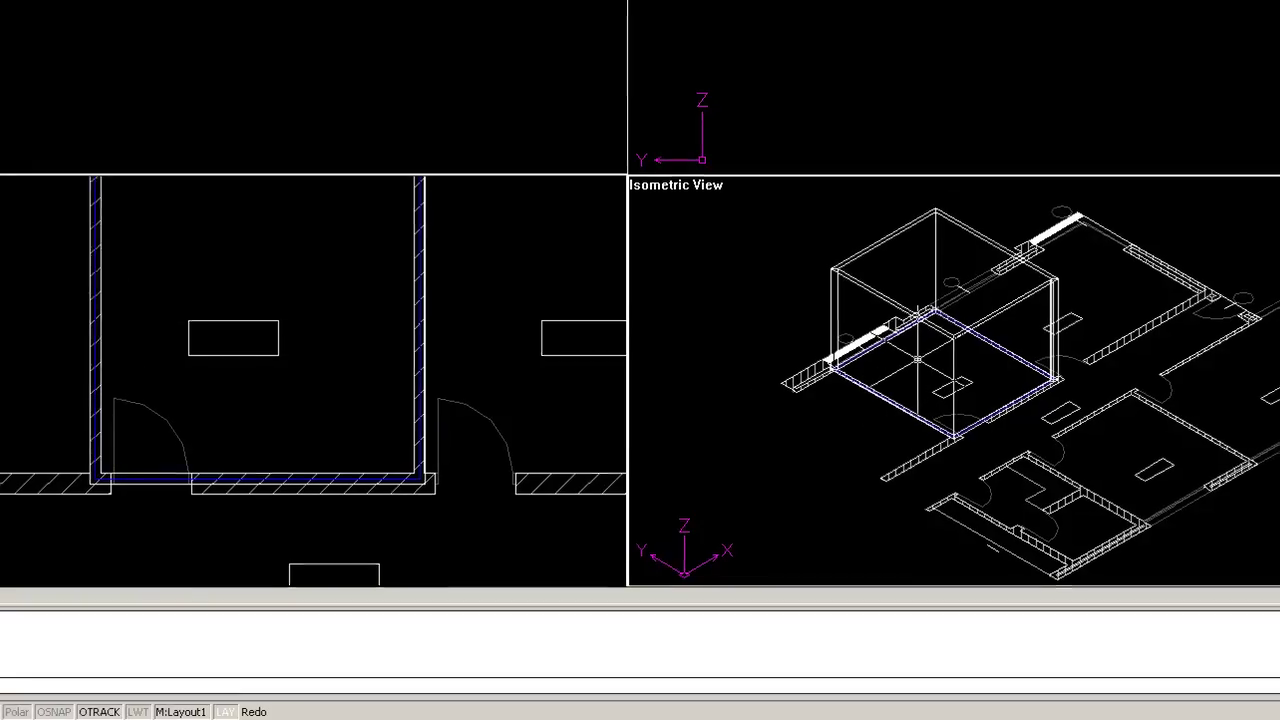
scroll(818, 479, up, 3)
scroll(818, 479, up, 3)
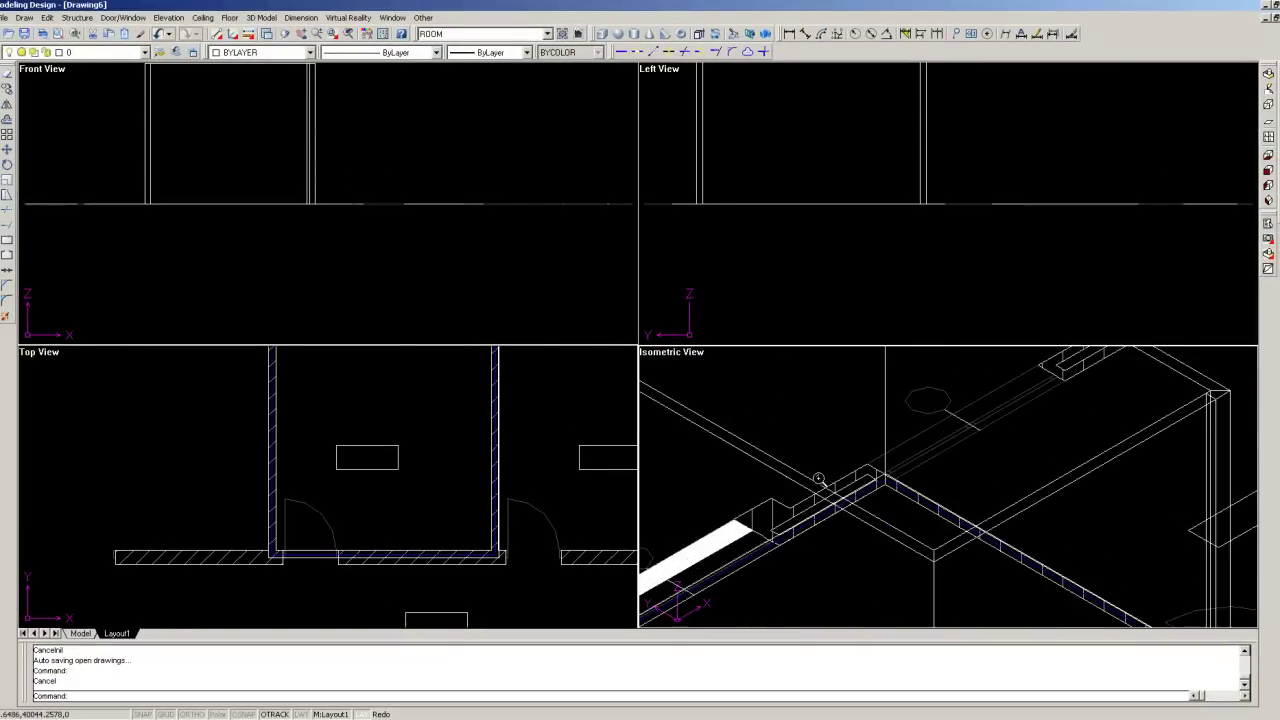
scroll(818, 479, down, 3)
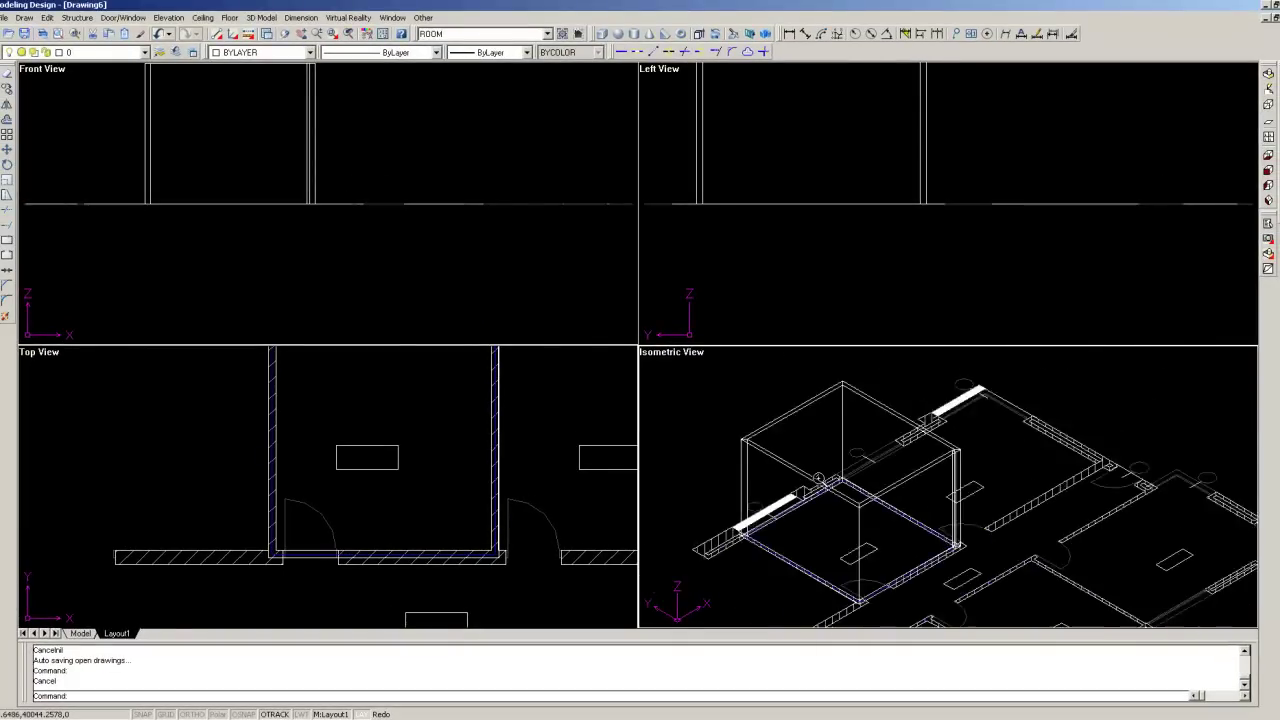
scroll(818, 479, down, 3)
scroll(816, 467, up, 4)
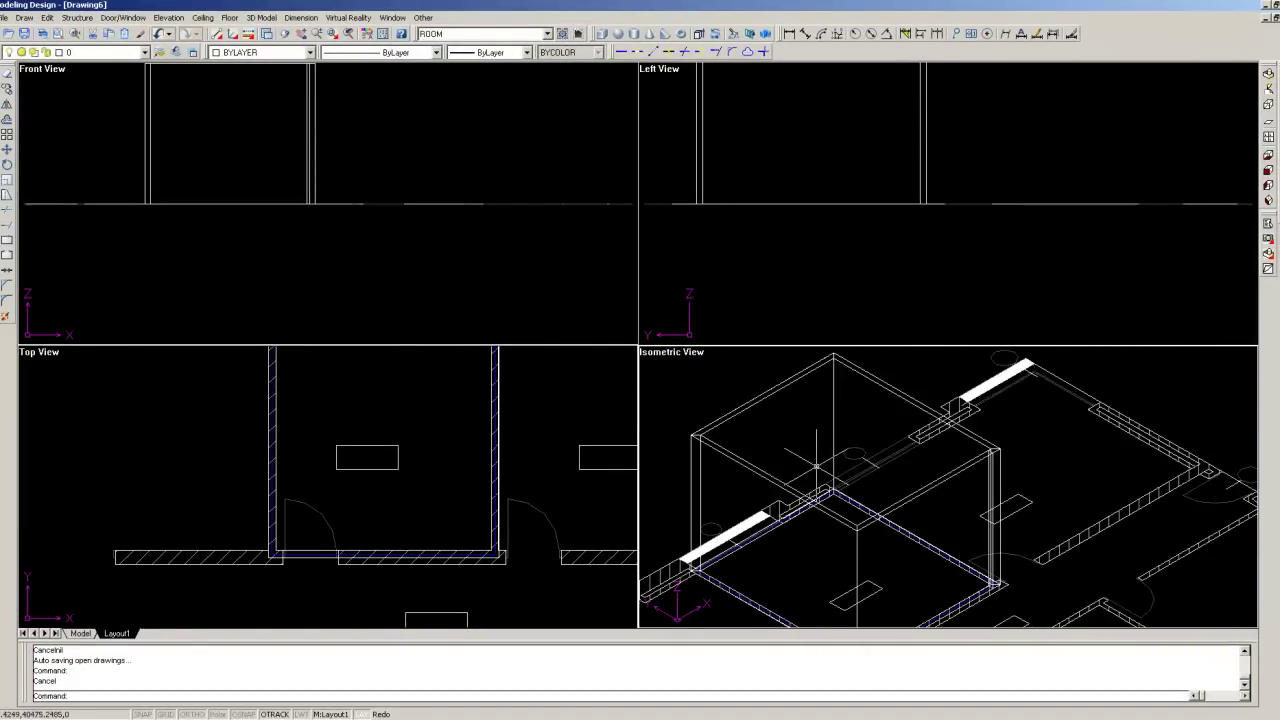